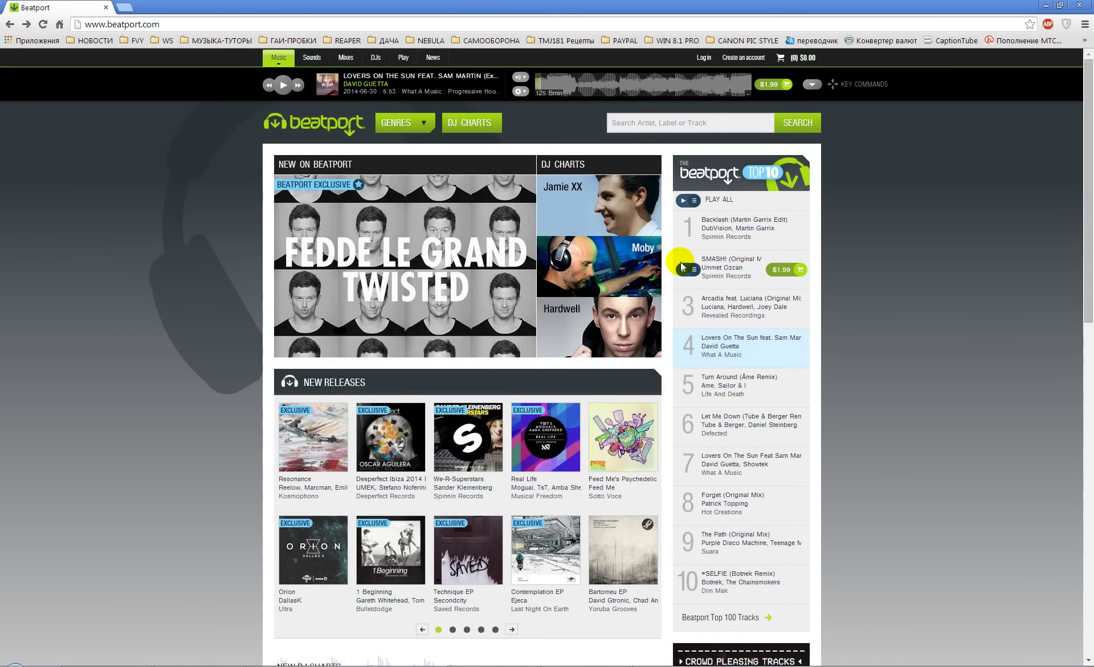
# Play the preview of SMASH! (Original Mix) by Ummet Ozcan from partway through the track and pause it.
pyautogui.click(682, 270)
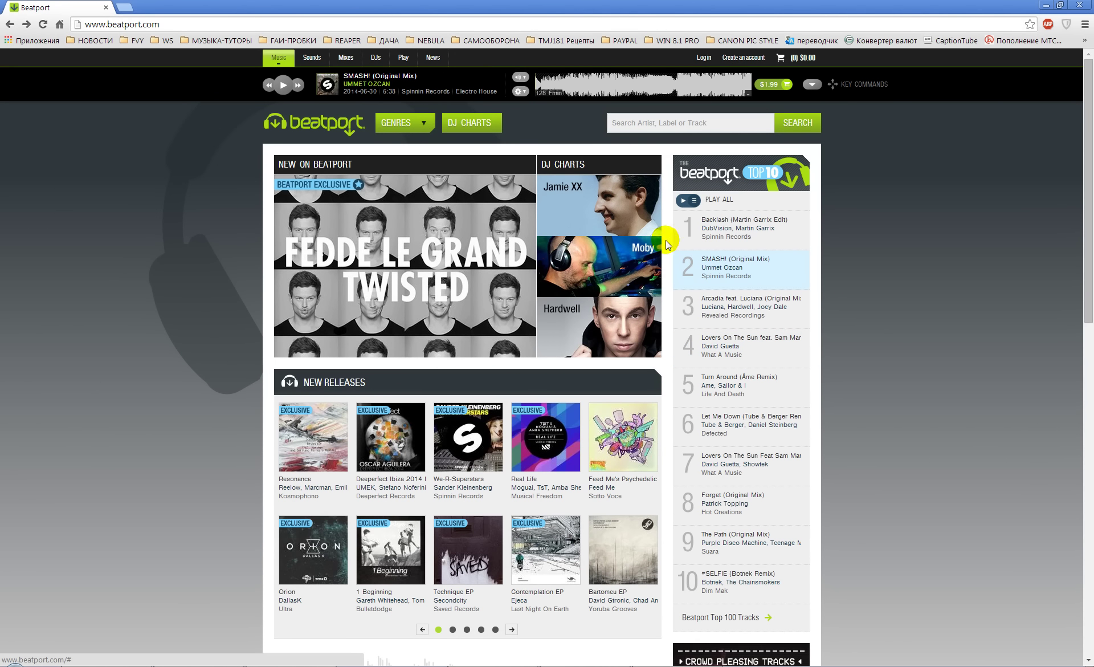
pyautogui.click(566, 88)
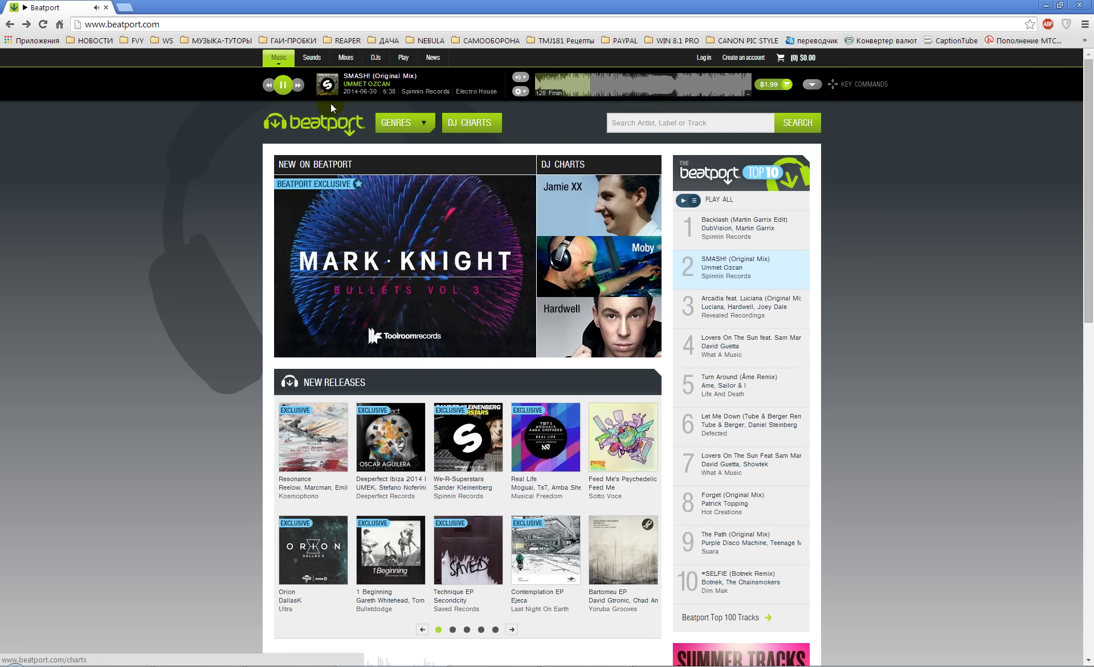
pyautogui.click(285, 87)
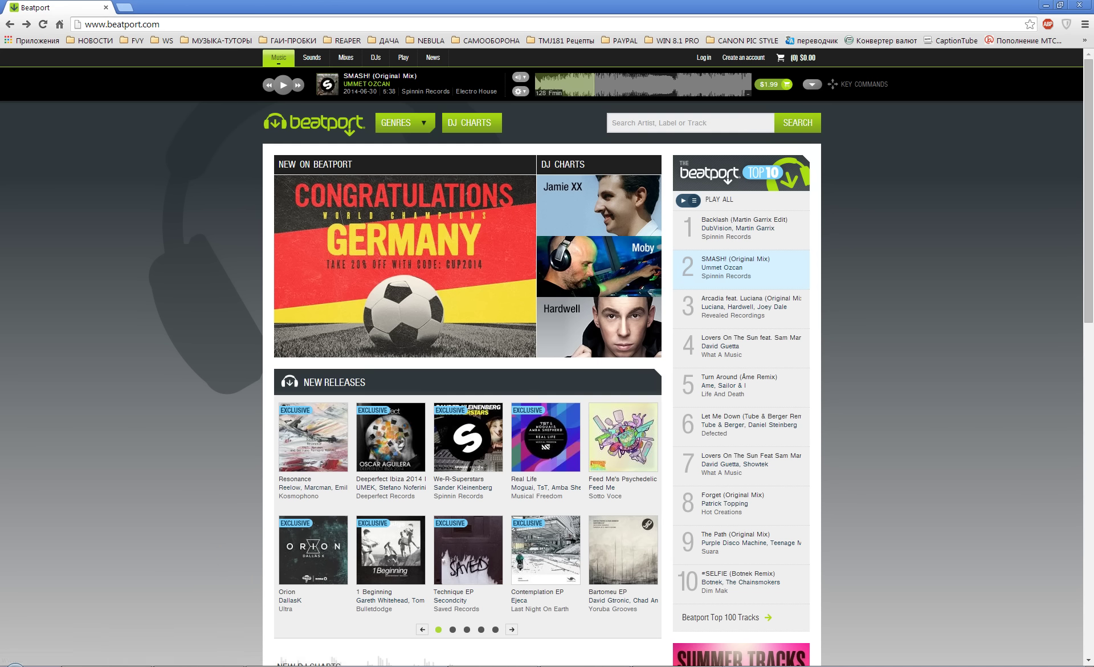
# Switch to REAPER, paste the copied MIDI items and move them onto the ZEBRA track.
pyautogui.moveTo(145, 665)
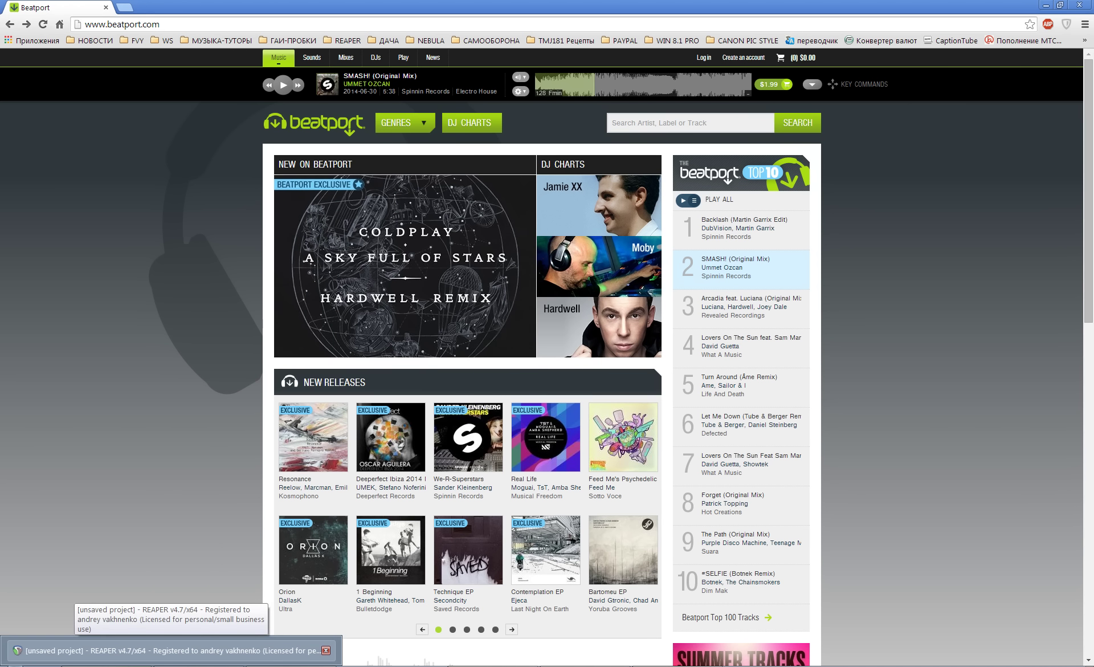
pyautogui.click(165, 650)
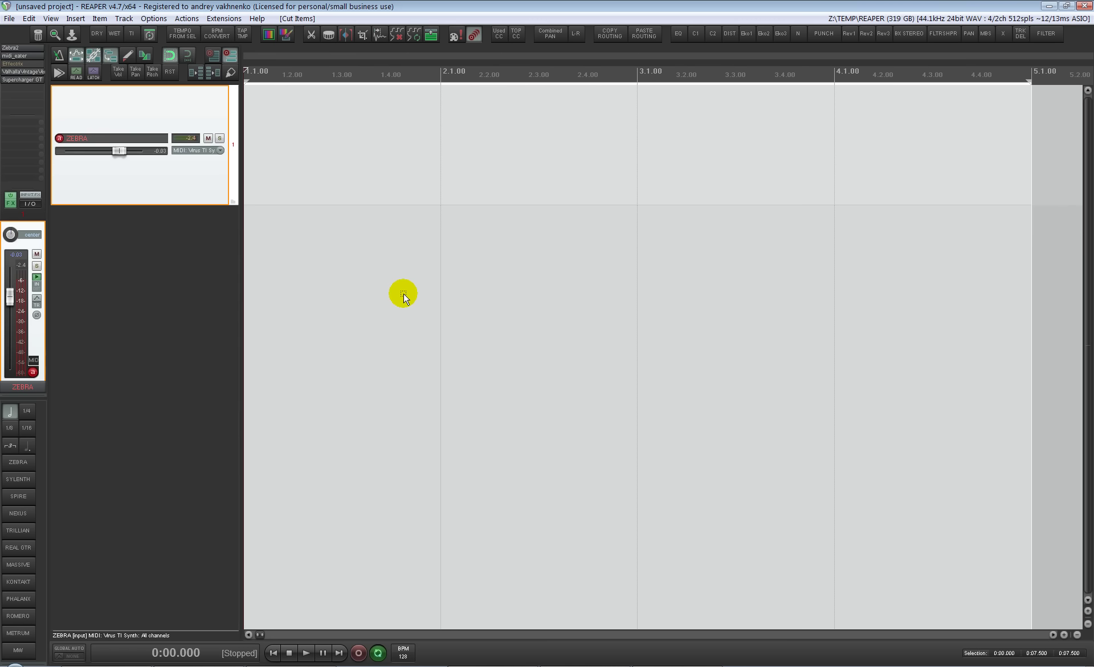
pyautogui.hotkey('ctrl', 'v')
pyautogui.moveTo(405, 271); pyautogui.dragTo(391, 186)
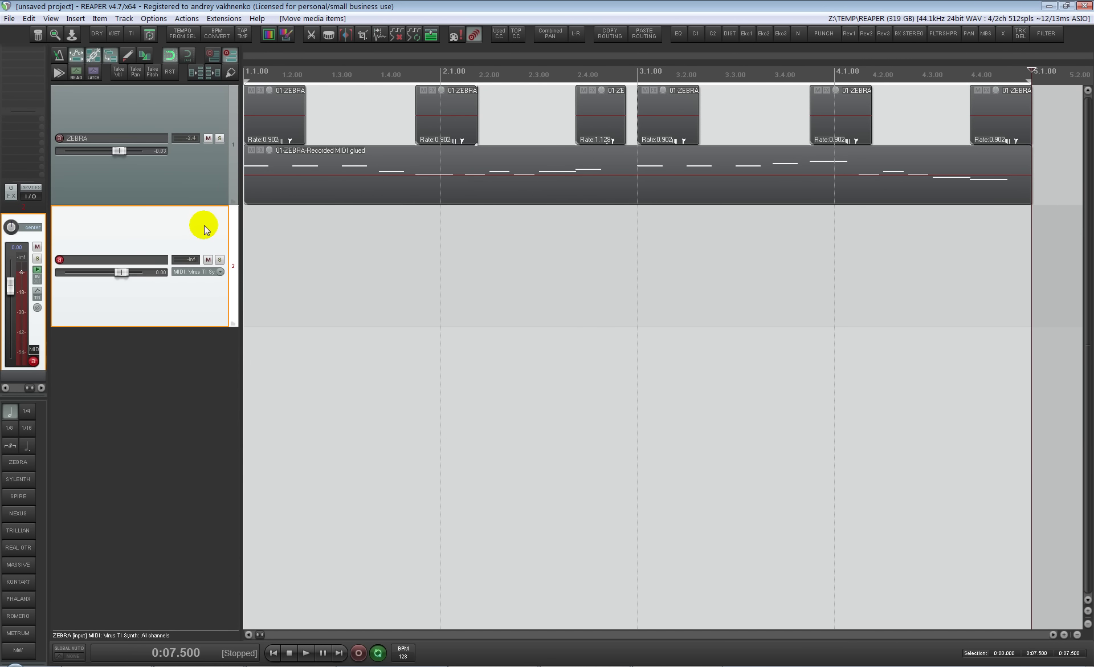
# Delete the extra empty track below ZEBRA, select the ZEBRA track and deselect all media items.
pyautogui.press('Delete')
pyautogui.press('Up')
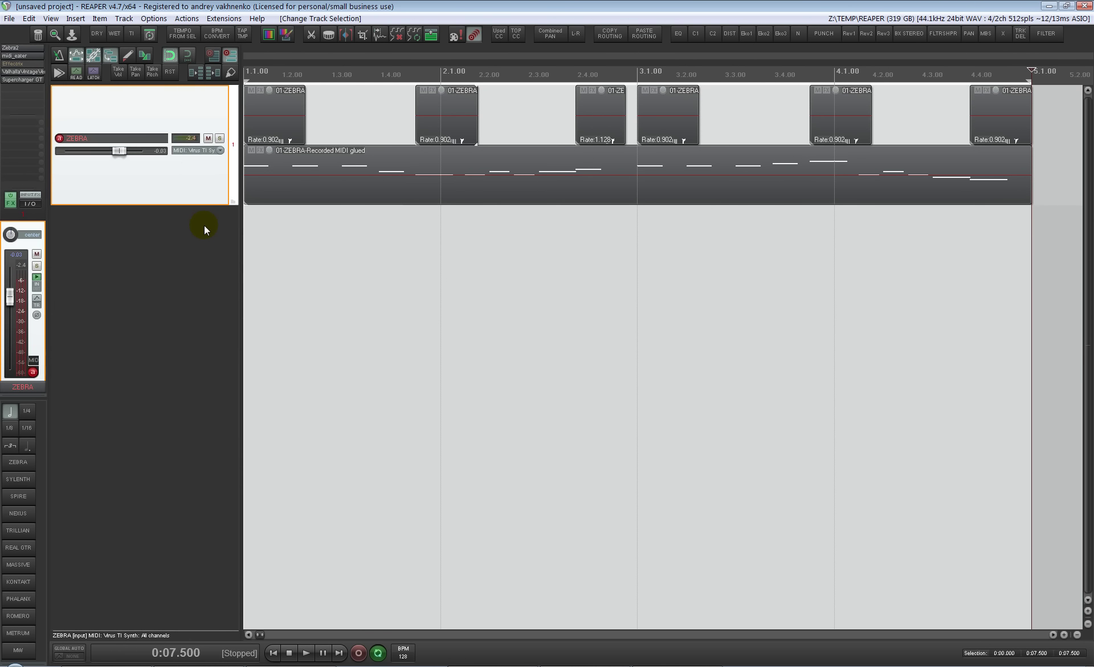
pyautogui.click(329, 253)
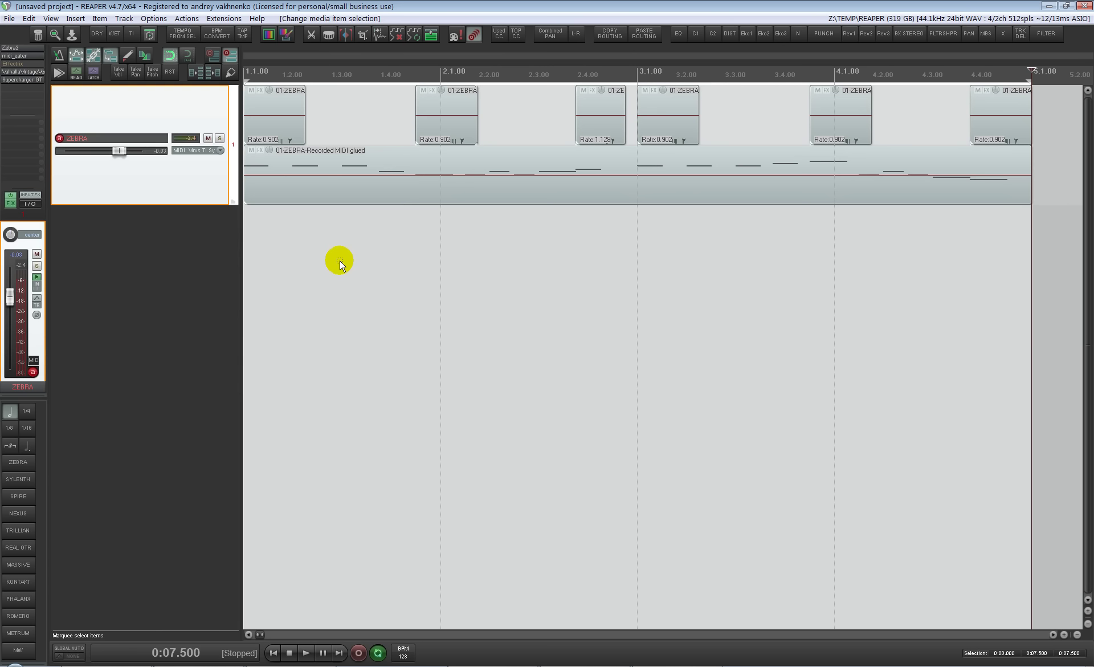
# Play the ZEBRA part and set the track's ValhallaVintageVerb Mix to 20.8 %, closing the effect window.
pyautogui.press('space')
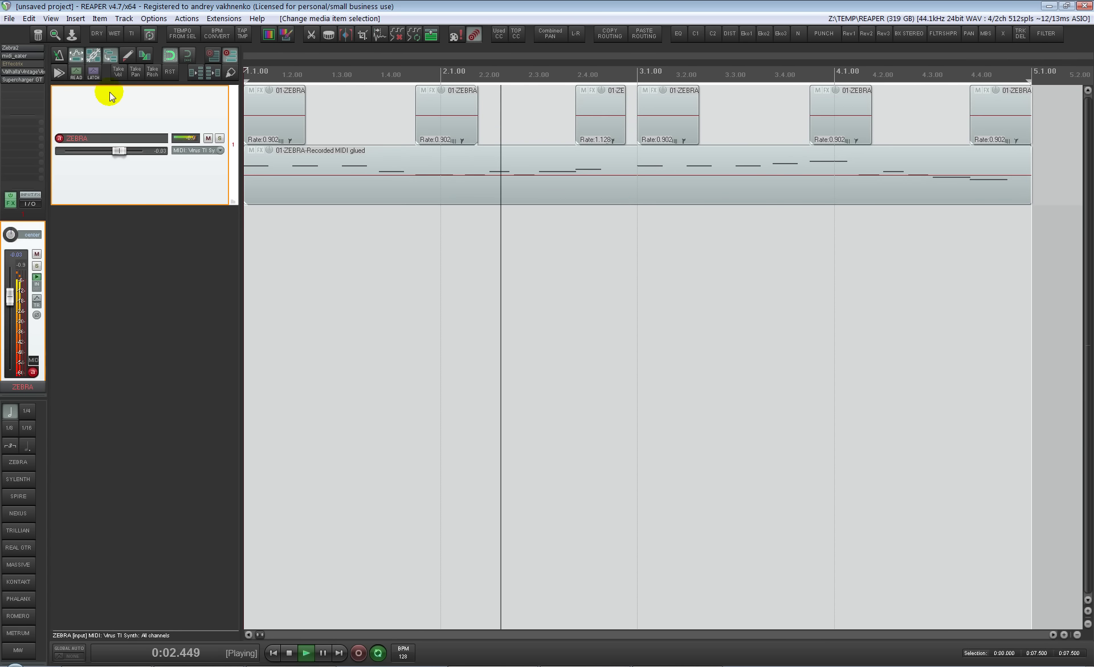
pyautogui.click(42, 71)
pyautogui.moveTo(46, 149); pyautogui.dragTo(46, 153)
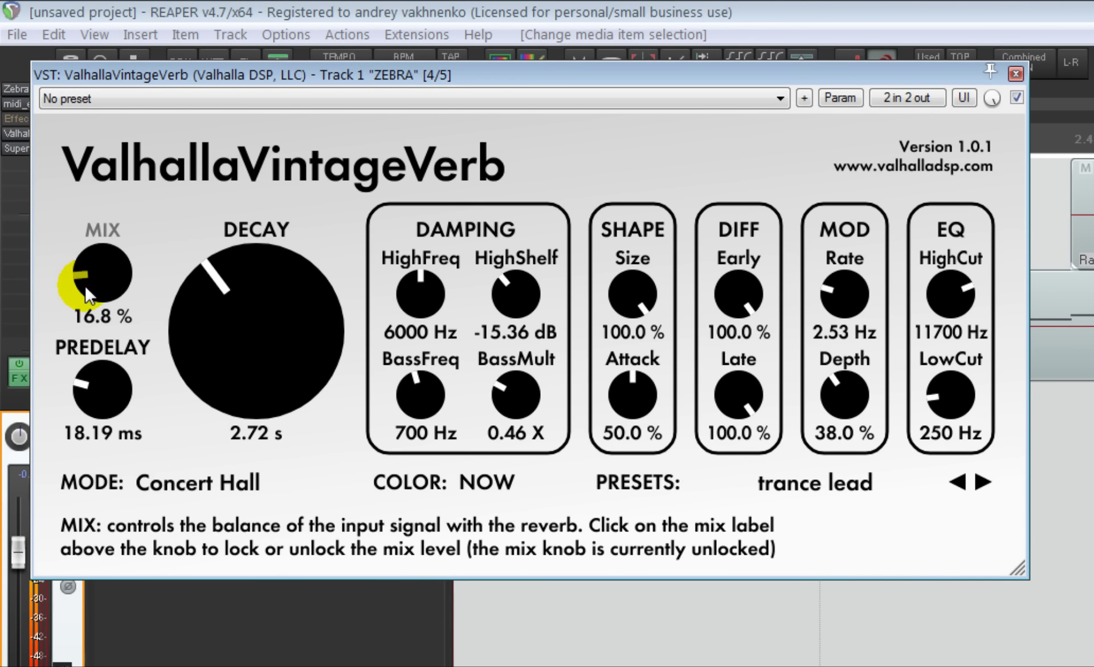
pyautogui.moveTo(87, 286); pyautogui.dragTo(85, 274)
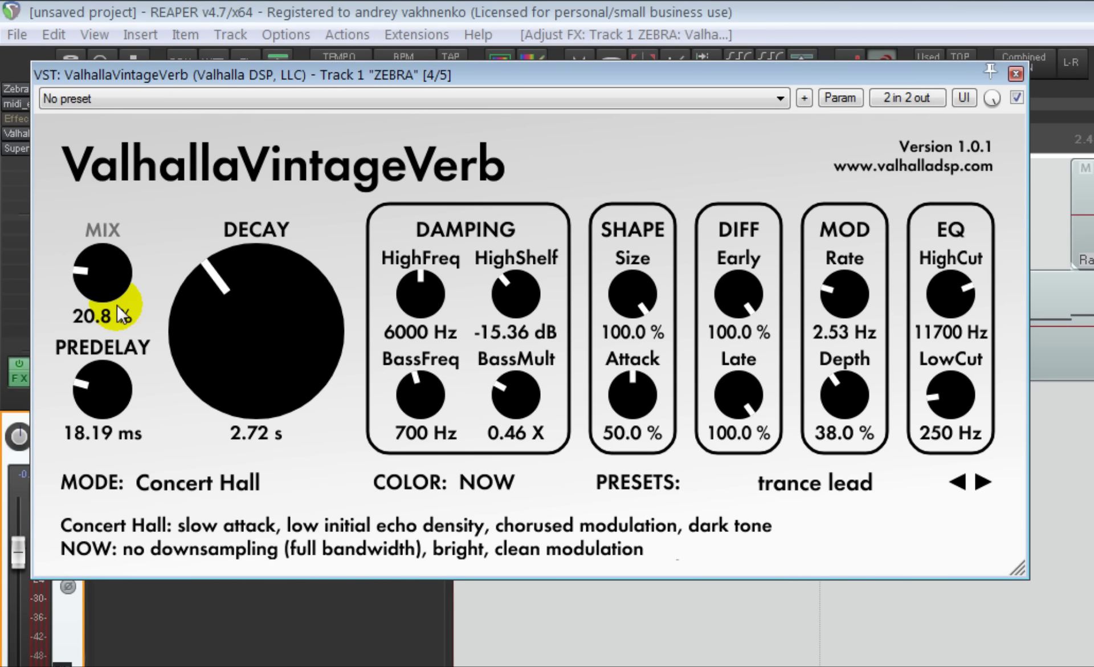
pyautogui.press('Escape')
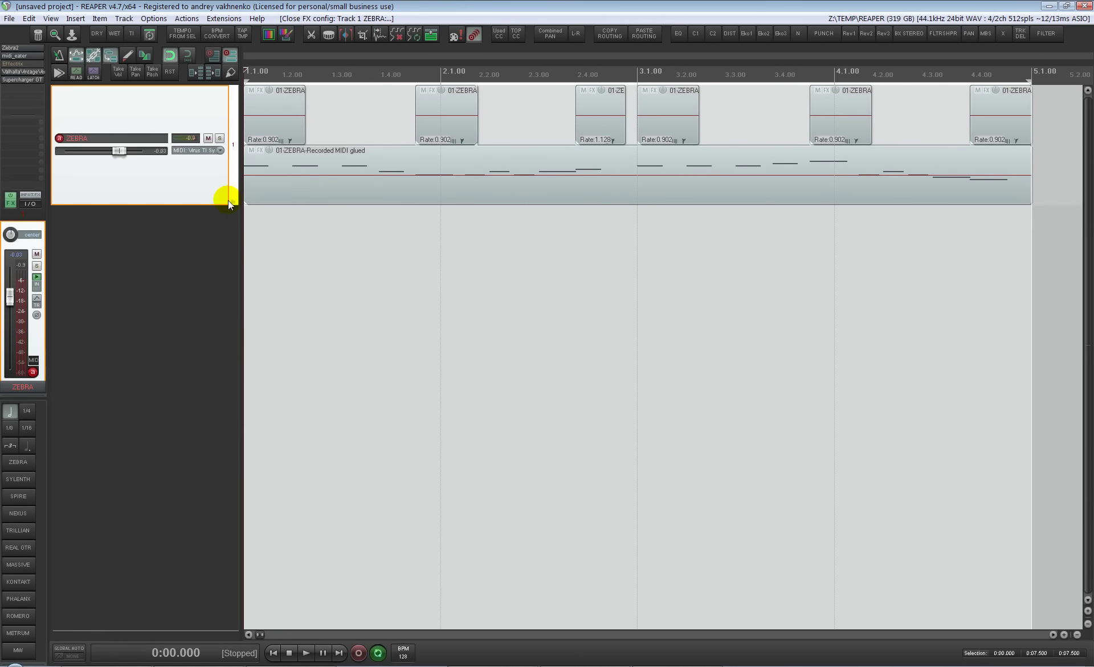
# Duplicate the ZEBRA track with its items and solo the duplicate.
pyautogui.hotkey('ctrl', 'd')
pyautogui.click(194, 197)
pyautogui.click(196, 223)
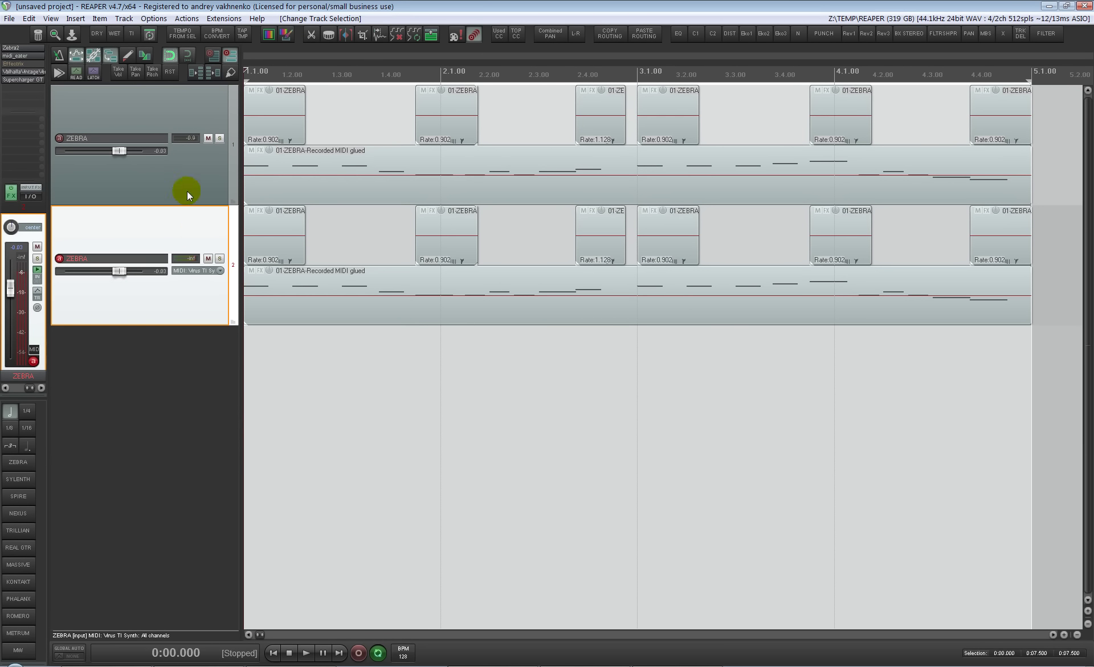
pyautogui.press('F6')
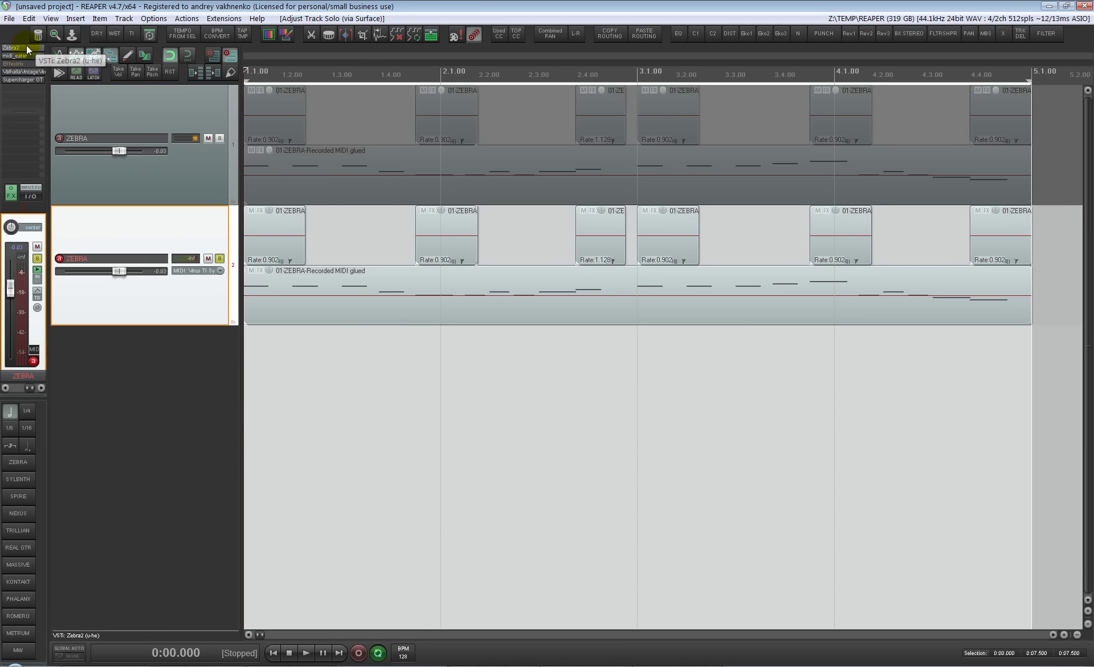
# Switch to Beatport and replay the SMASH! (Original Mix) preview from partway through as a sound reference.
pyautogui.hotkey('alt', 'Tab')
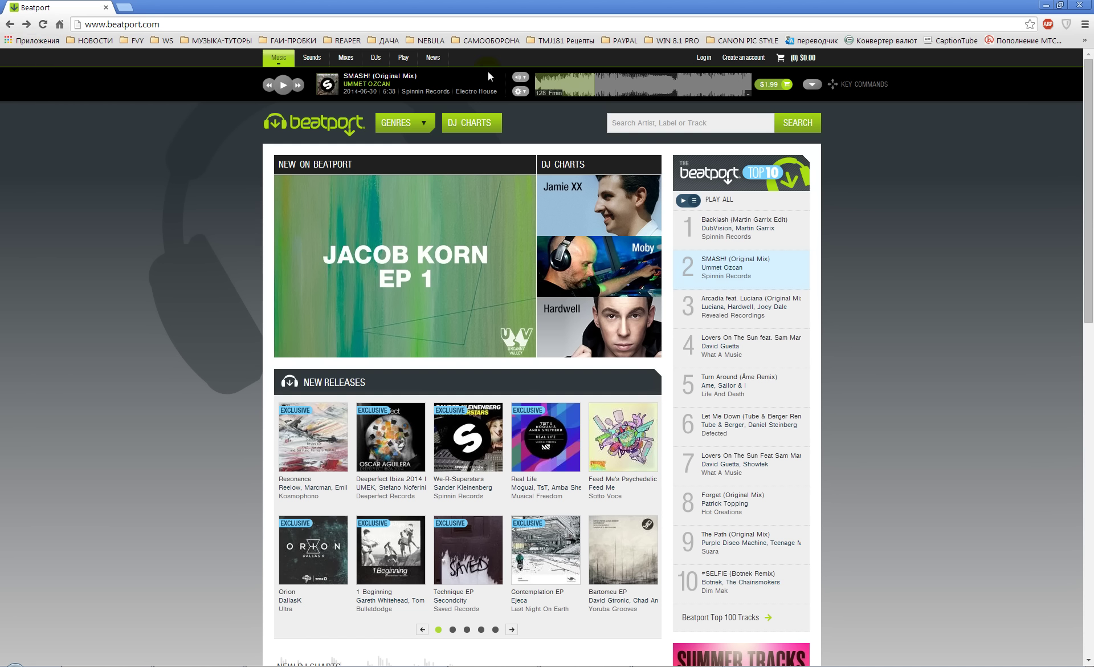
pyautogui.click(573, 90)
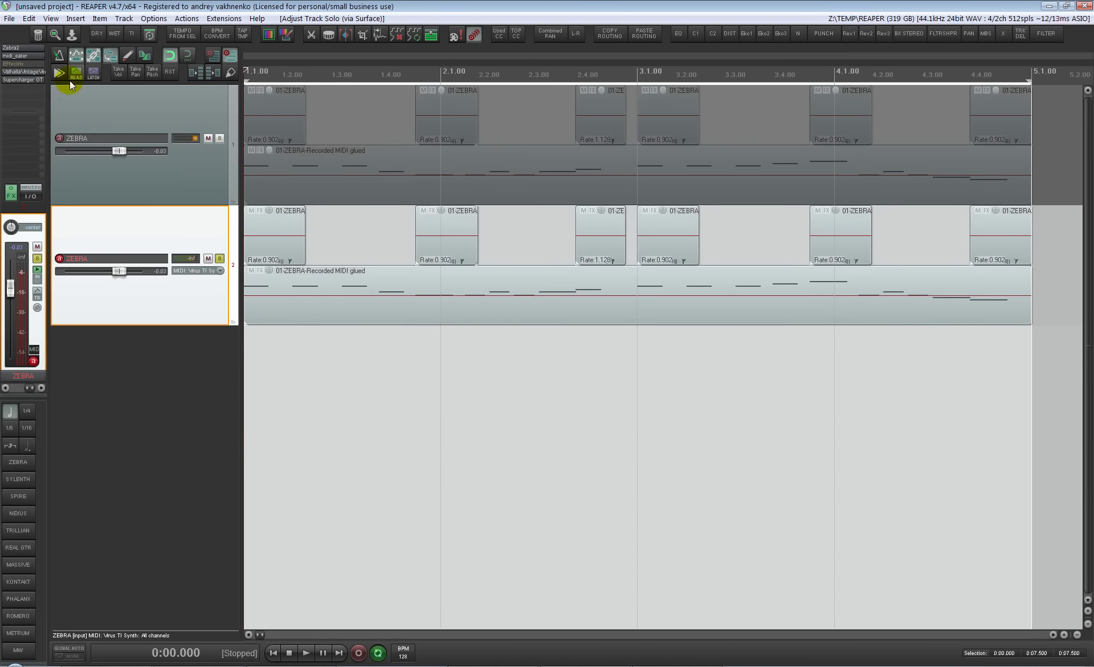
# Switch to REAPER, open Zebra2 on the duplicate ZEBRA track and load the initialize patch.
pyautogui.click(21, 48)
pyautogui.click(244, 80)
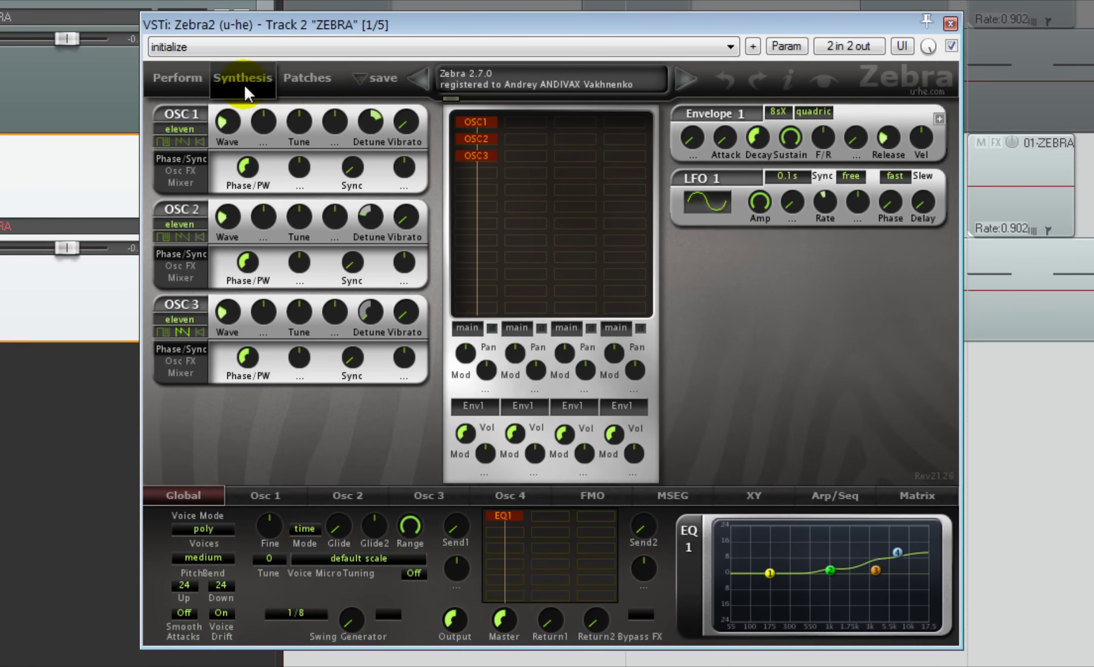
pyautogui.click(305, 80)
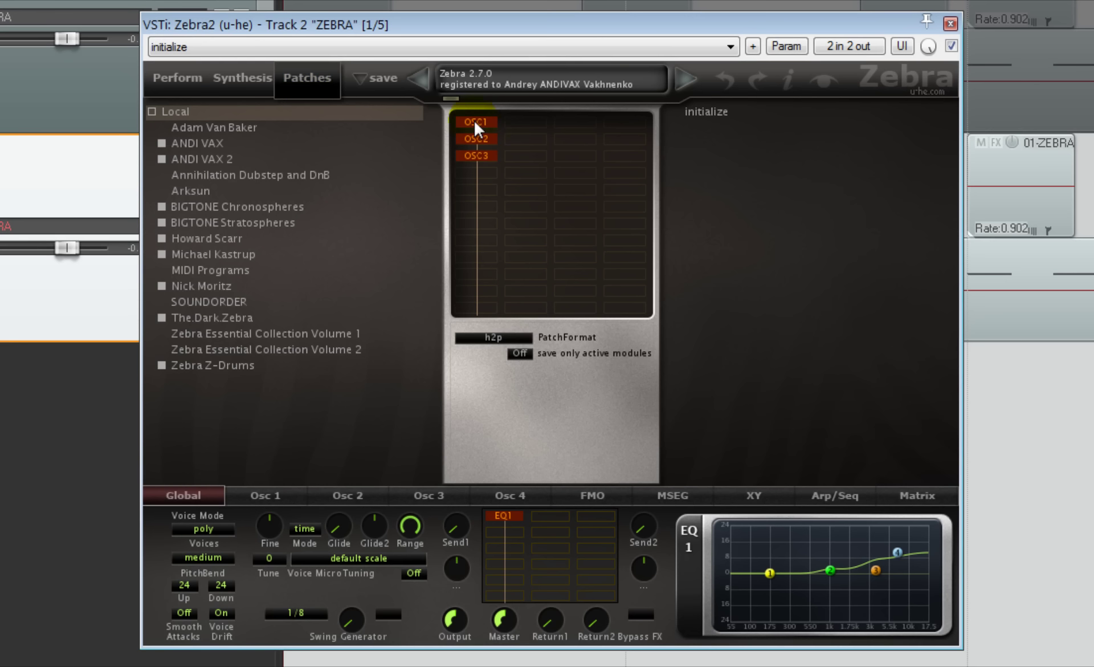
pyautogui.click(706, 114)
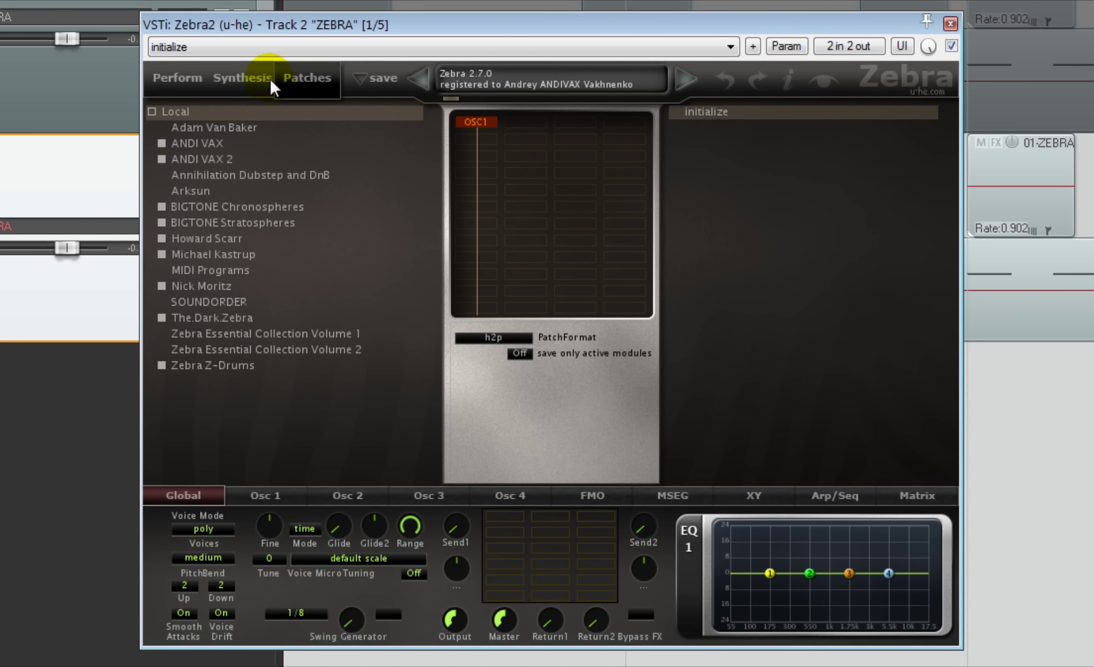
# Try several waveforms for Zebra2's Oscillator 1 and choose the square-shaped Wave 7.
pyautogui.click(245, 80)
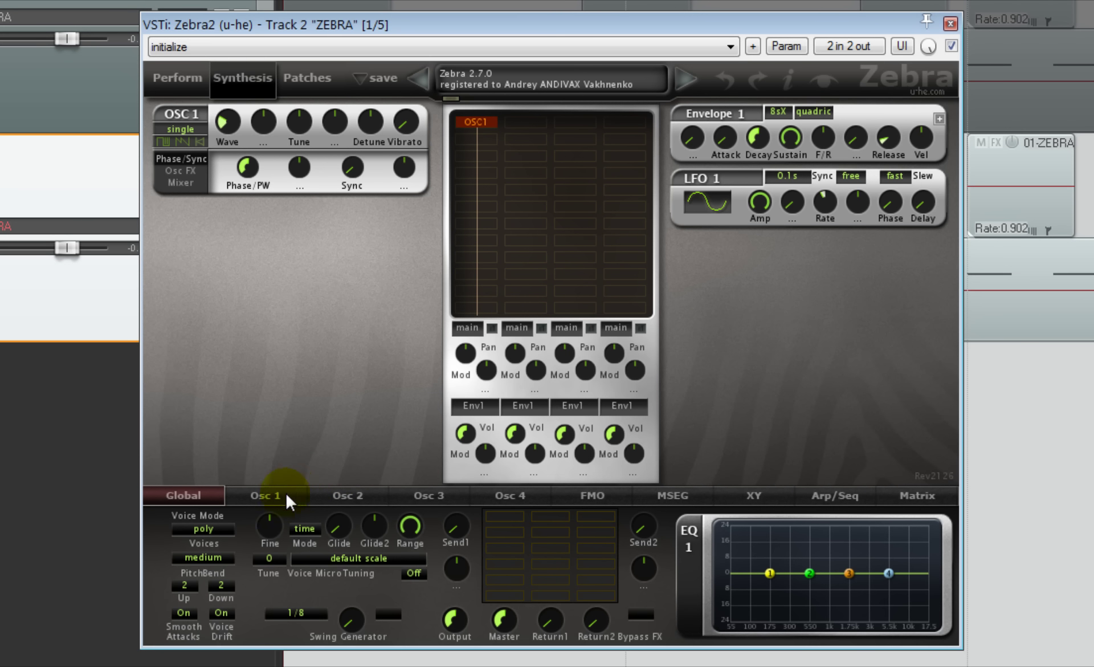
pyautogui.click(266, 495)
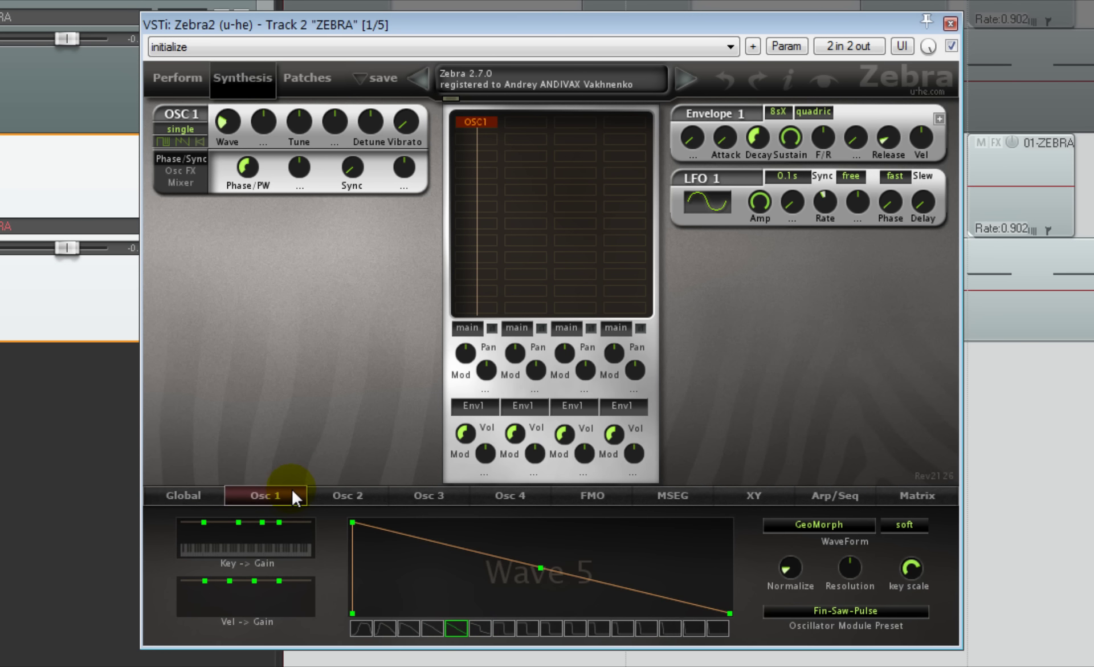
pyautogui.click(525, 627)
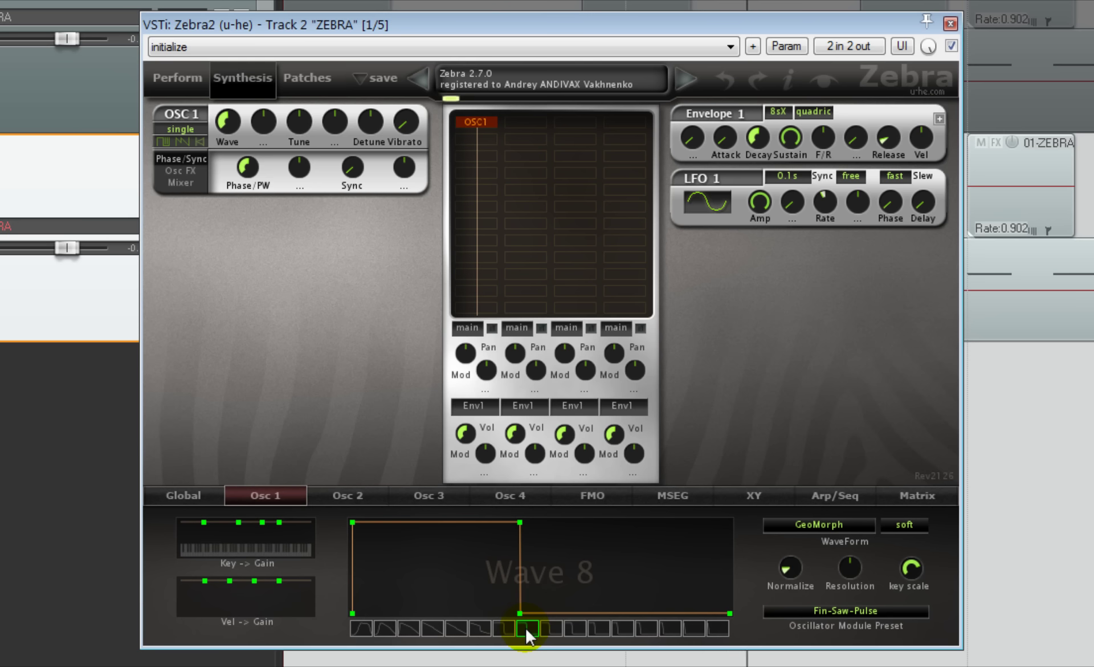
pyautogui.click(549, 627)
pyautogui.click(489, 627)
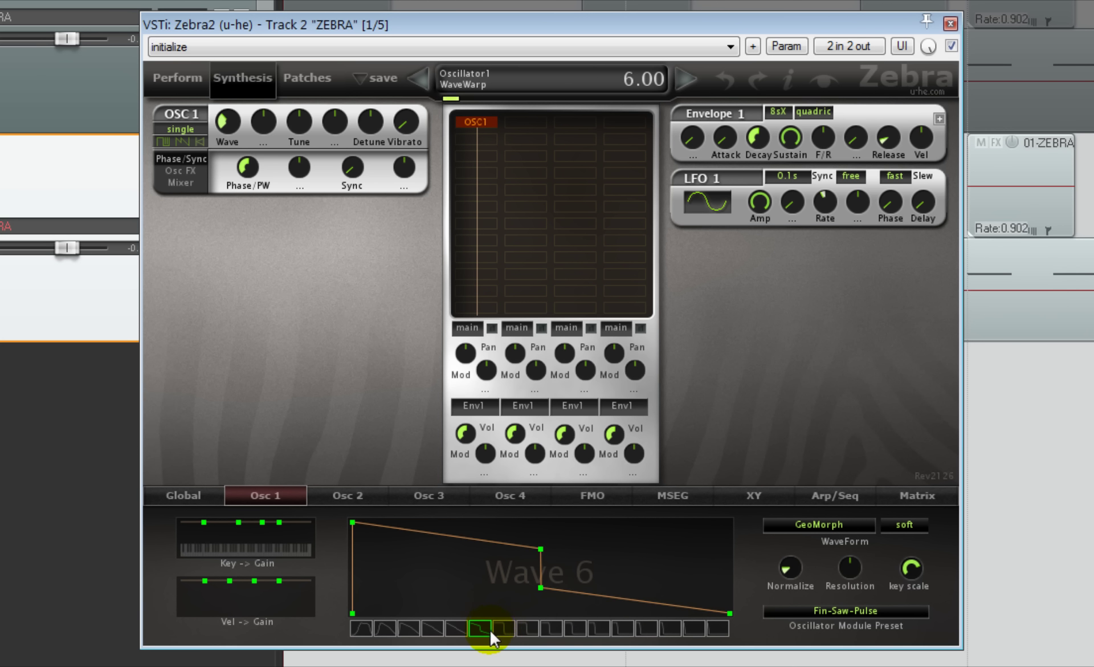
pyautogui.click(511, 628)
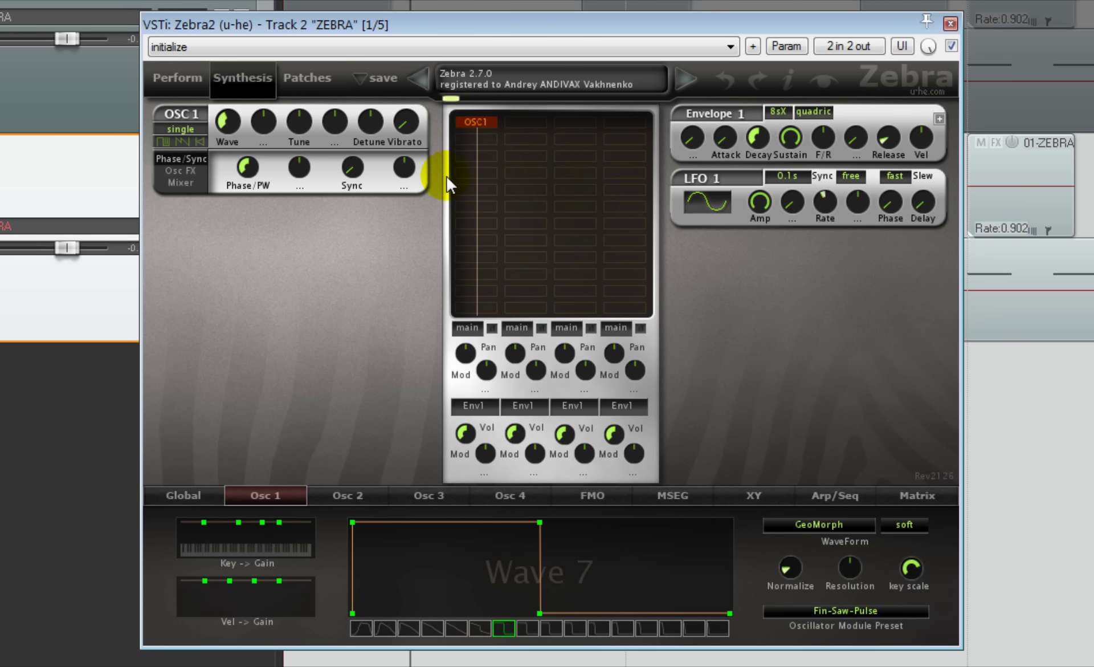
# Add a VCF1 filter below OSC1 and set its Cutoff to 140 and Drive to 18.
pyautogui.click(478, 142)
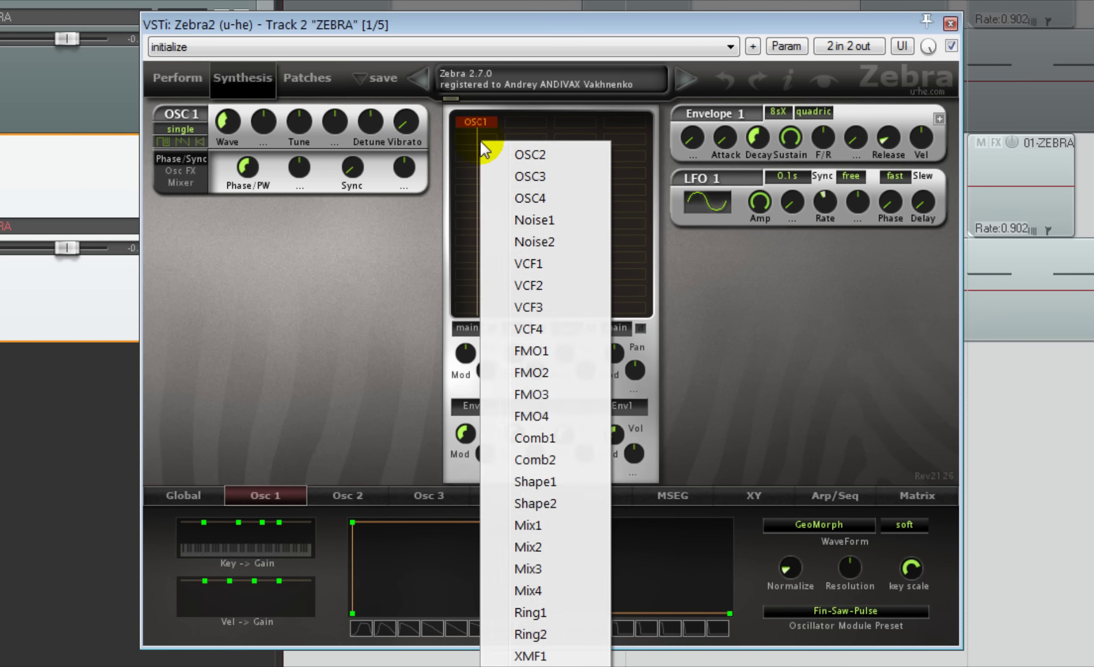
pyautogui.click(540, 262)
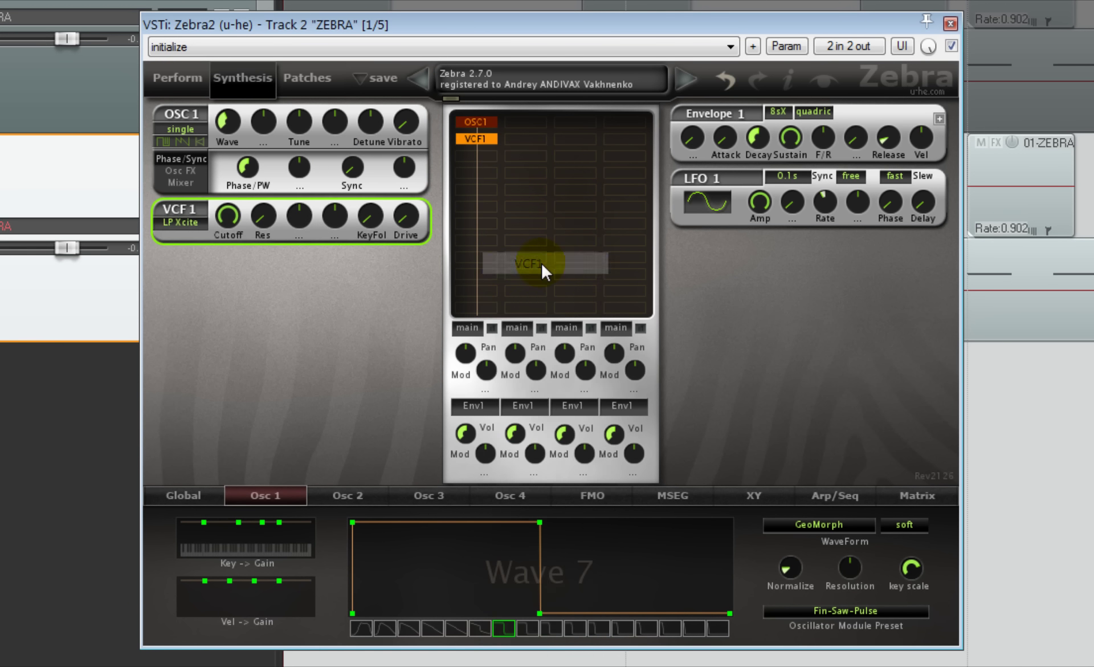
pyautogui.moveTo(410, 211); pyautogui.dragTo(399, 43)
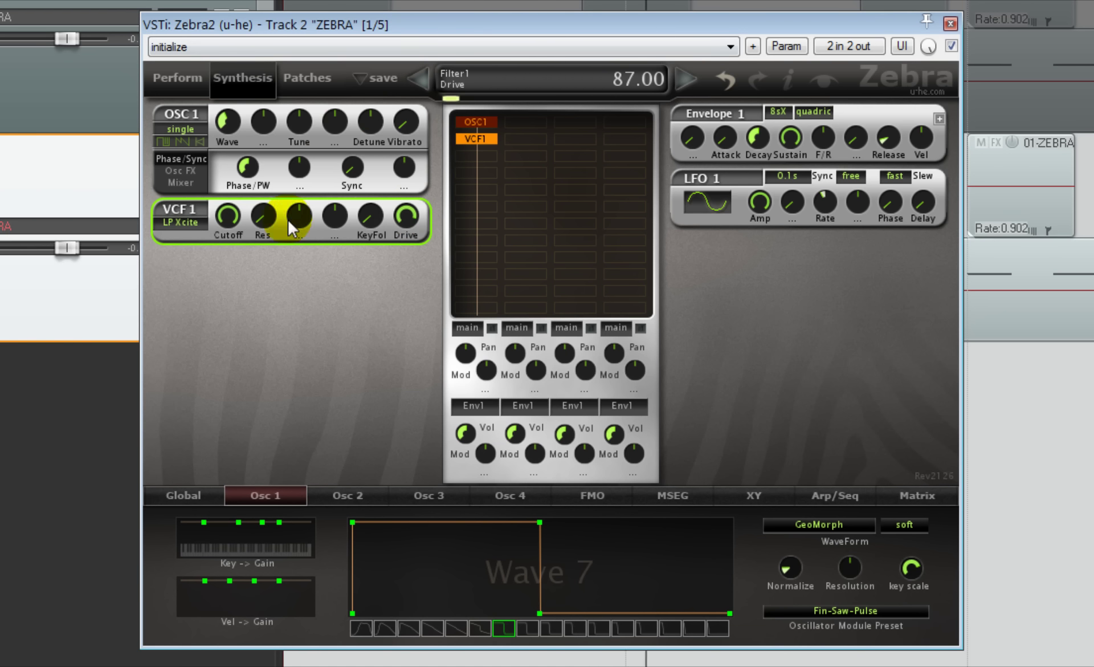
pyautogui.moveTo(234, 207)
pyautogui.mouseDown()
pyautogui.moveTo(234, 230)
pyautogui.moveTo(236, 217)
pyautogui.mouseUp()
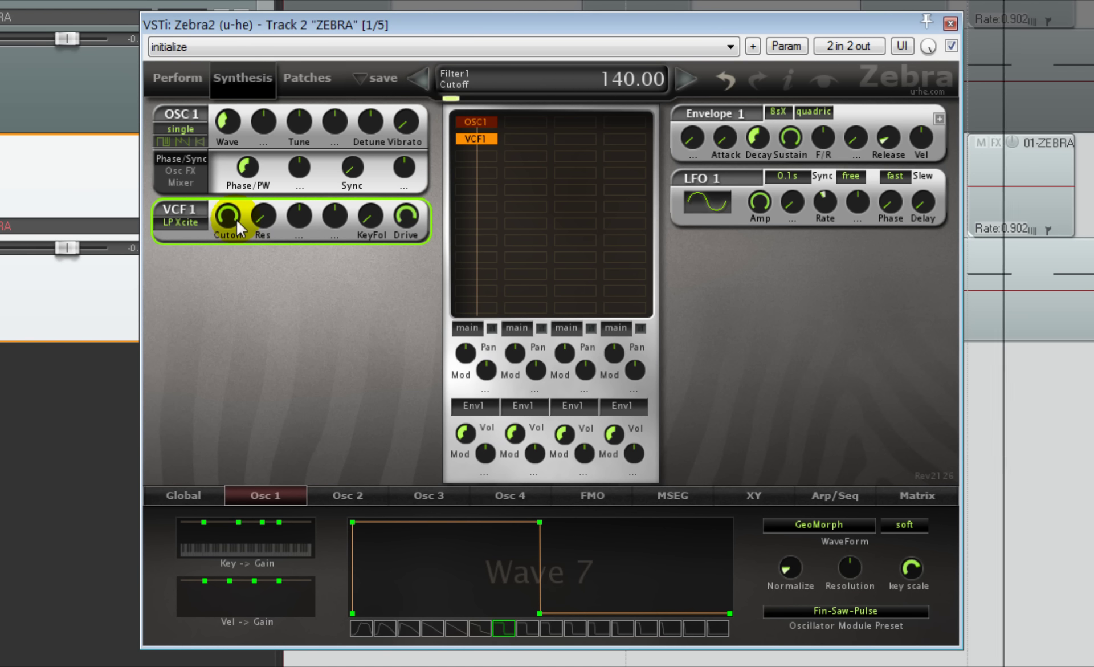
pyautogui.moveTo(394, 227); pyautogui.dragTo(419, 333)
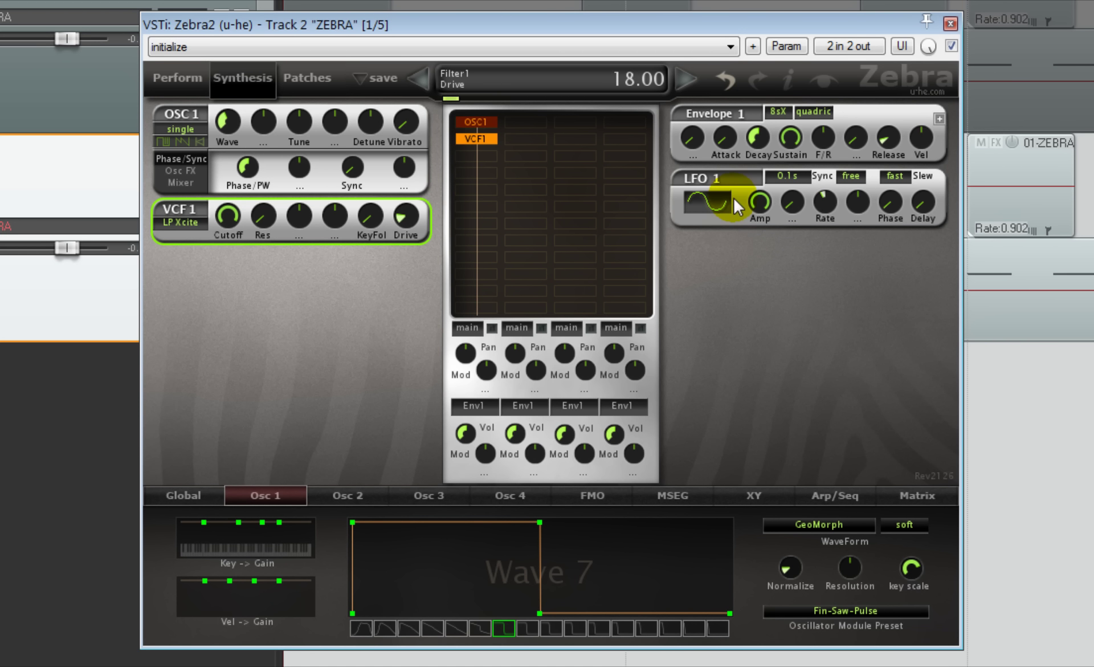
# Adjust Envelope 1's Release and Decay, and set its Sustain to 40.
pyautogui.moveTo(899, 141)
pyautogui.mouseDown()
pyautogui.moveTo(891, 132)
pyautogui.moveTo(890, 142)
pyautogui.mouseUp()
pyautogui.moveTo(792, 140); pyautogui.dragTo(777, 193)
pyautogui.moveTo(755, 139)
pyautogui.mouseDown()
pyautogui.moveTo(751, 182)
pyautogui.moveTo(754, 141)
pyautogui.moveTo(755, 157)
pyautogui.mouseUp()
pyautogui.moveTo(806, 132); pyautogui.dragTo(791, 115)
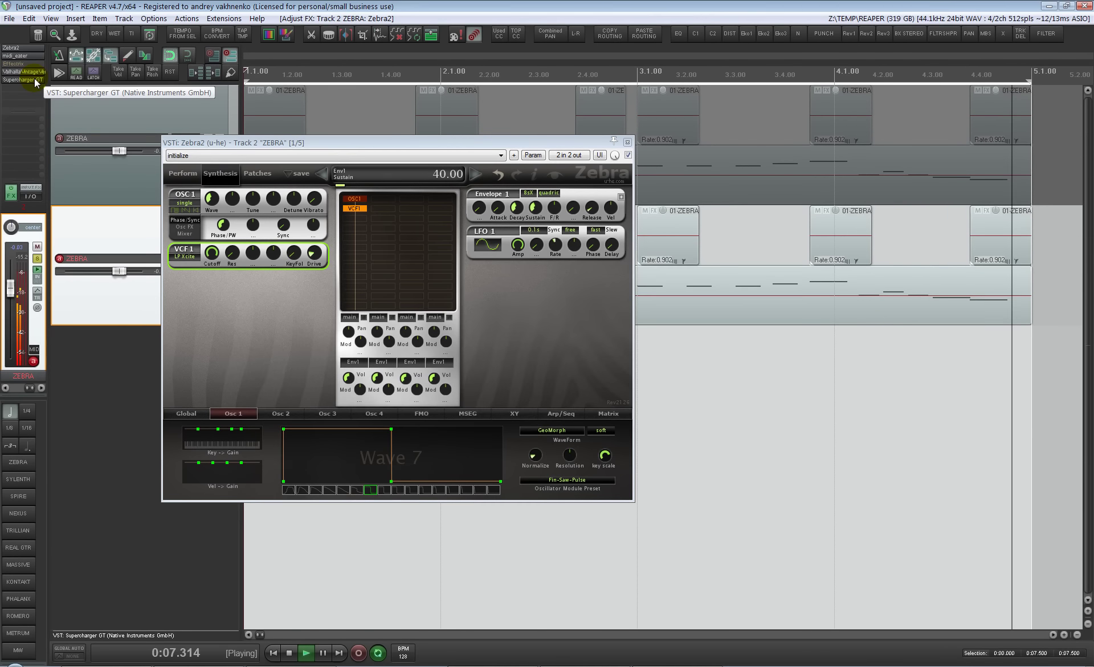
# Open Supercharger GT on the duplicate ZEBRA track and raise its Compress amount.
pyautogui.click(34, 80)
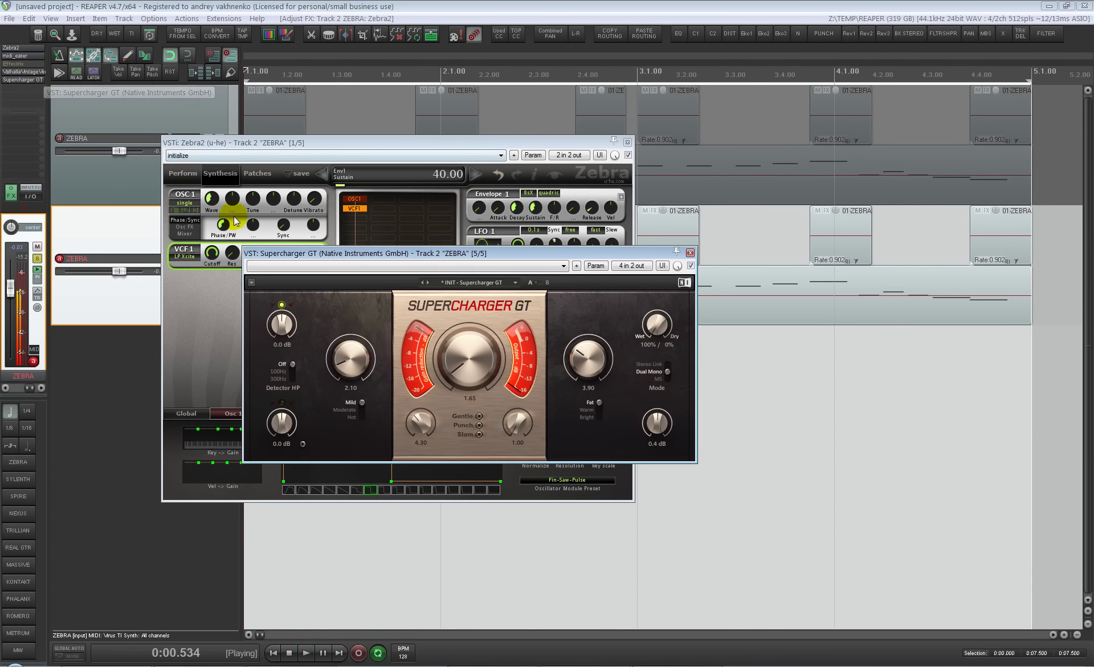
pyautogui.moveTo(593, 507); pyautogui.dragTo(654, 542)
pyautogui.click(763, 517)
pyautogui.click(715, 409)
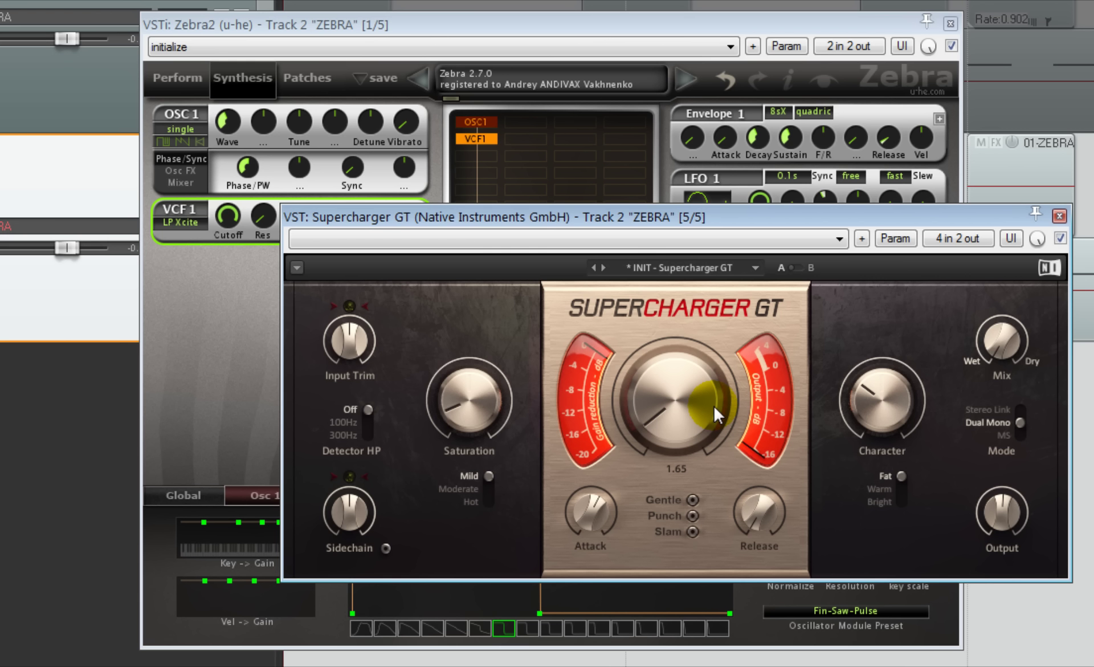
pyautogui.moveTo(713, 404); pyautogui.dragTo(713, 353)
pyautogui.scroll(7, 1001, 509)
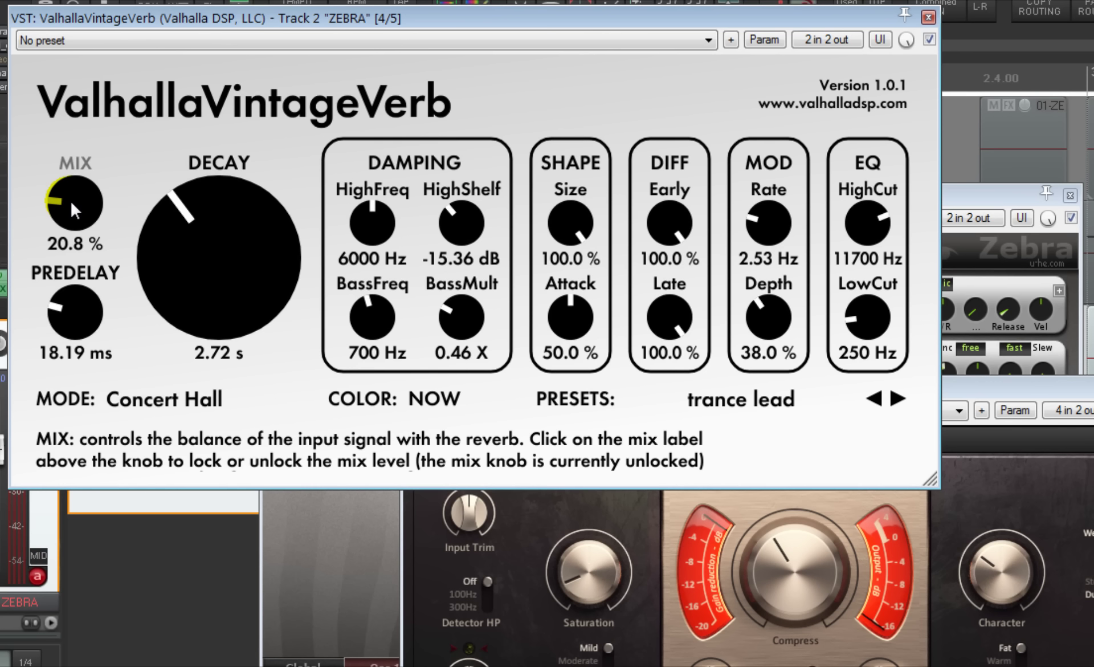
# Slightly lower the ValhallaVintageVerb Mix on the duplicate ZEBRA track.
pyautogui.moveTo(70, 200)
pyautogui.mouseDown()
pyautogui.moveTo(71, 238)
pyautogui.moveTo(68, 210)
pyautogui.mouseUp()
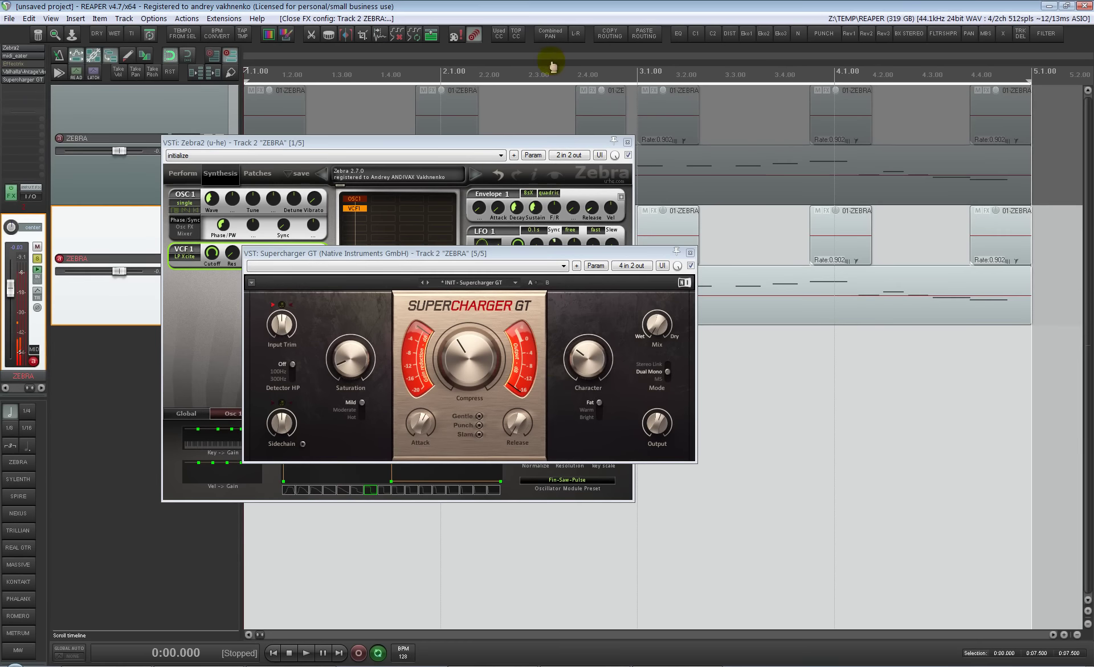
# Check the SMASH! preview on Beatport, and back in REAPER set the global Tune of the second ZEBRA track's Zebra2 to 12.
pyautogui.hotkey('alt', 'Tab')
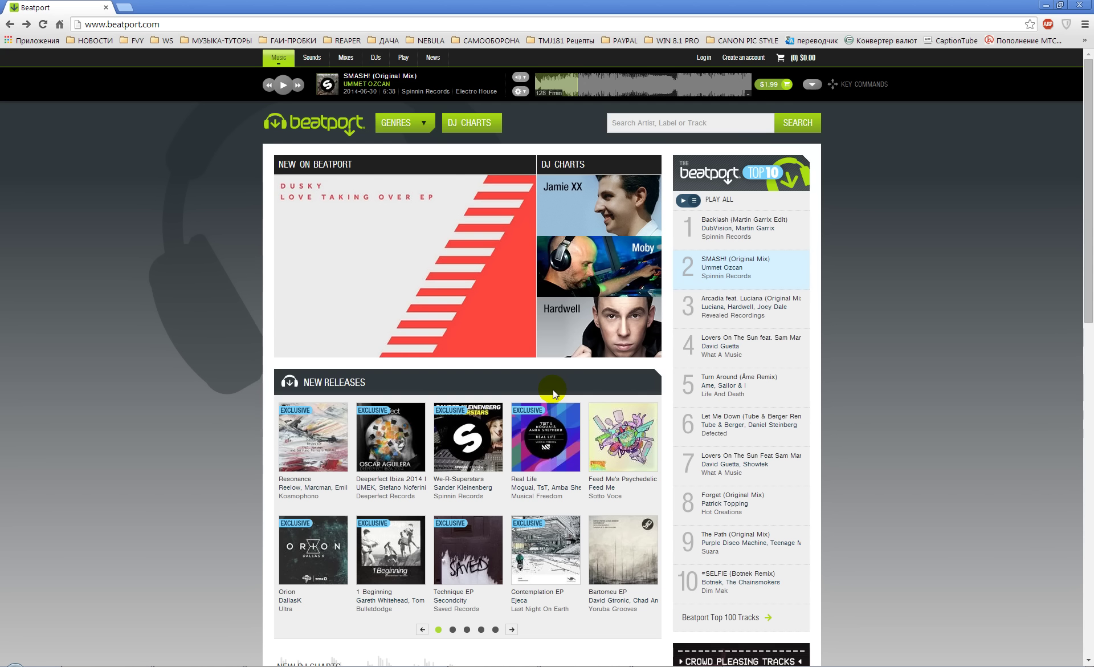
pyautogui.click(572, 84)
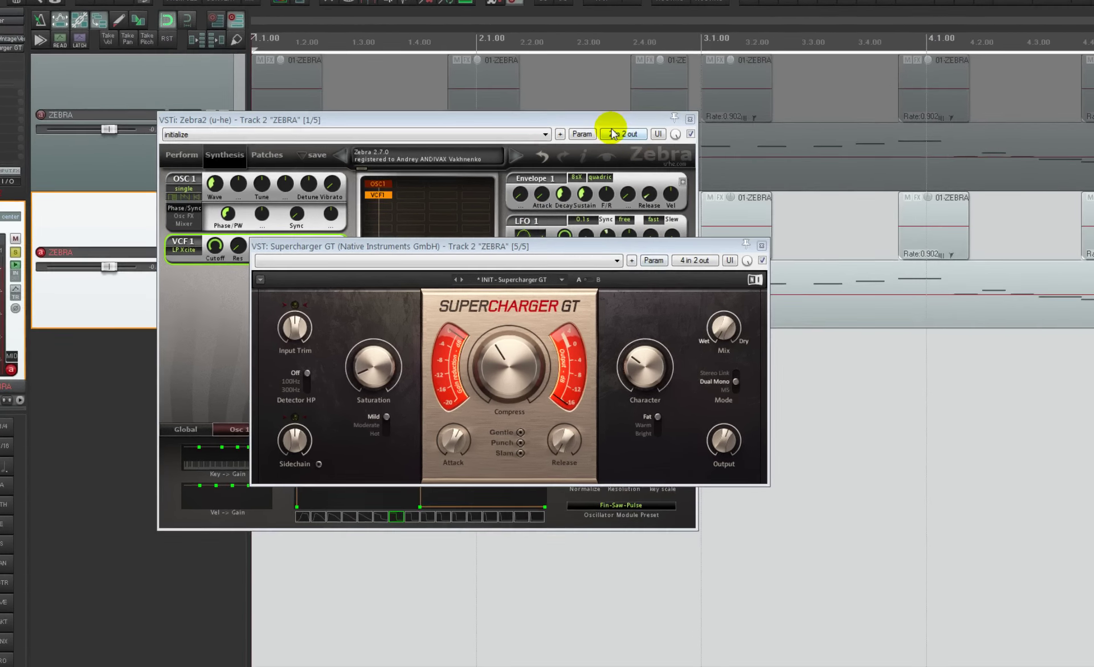
pyautogui.click(551, 141)
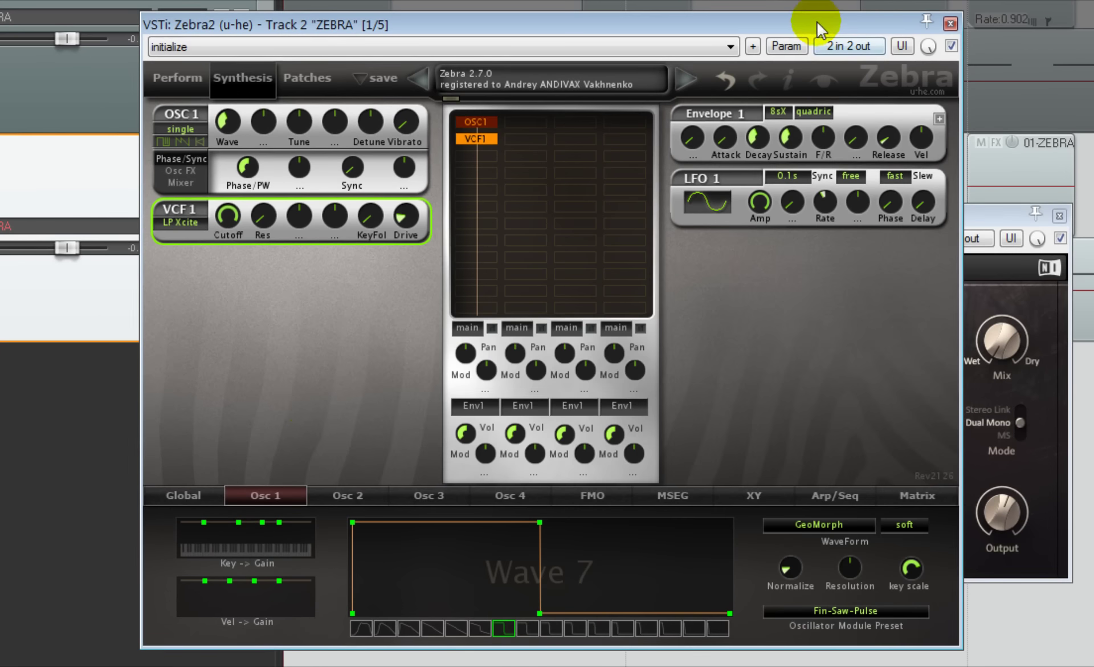
pyautogui.click(196, 496)
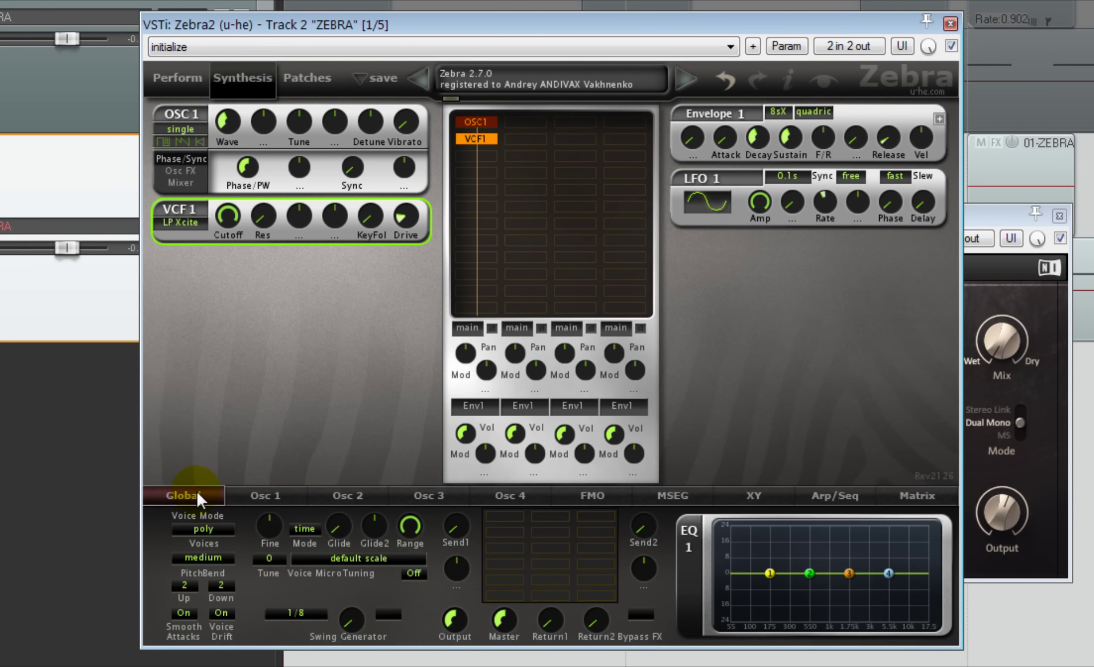
pyautogui.click(268, 557)
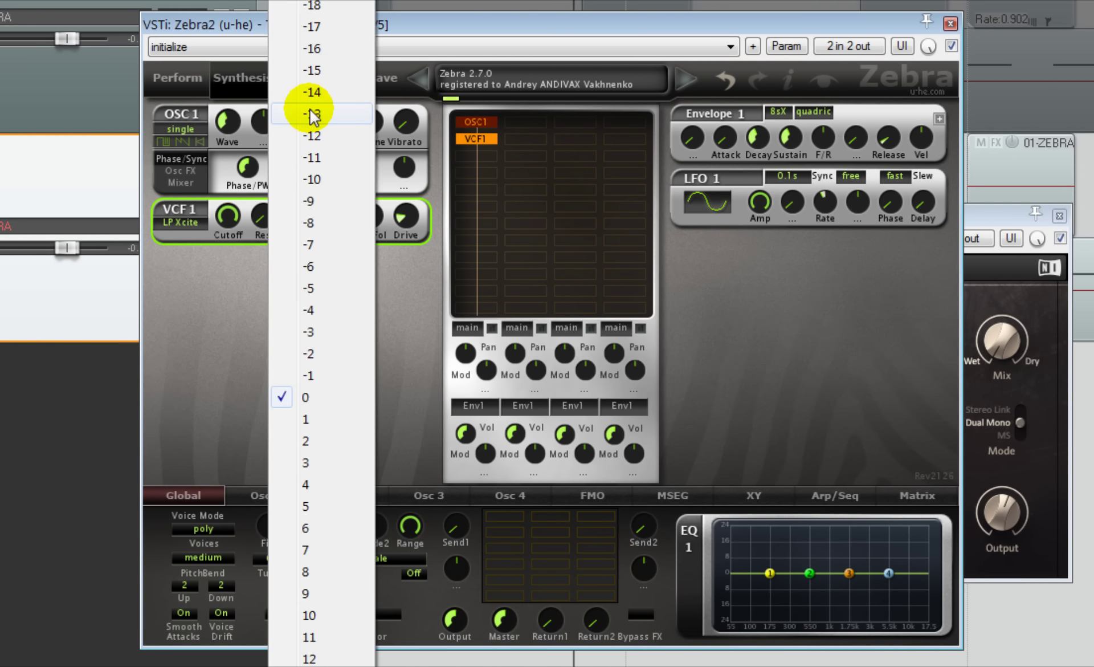
pyautogui.click(310, 658)
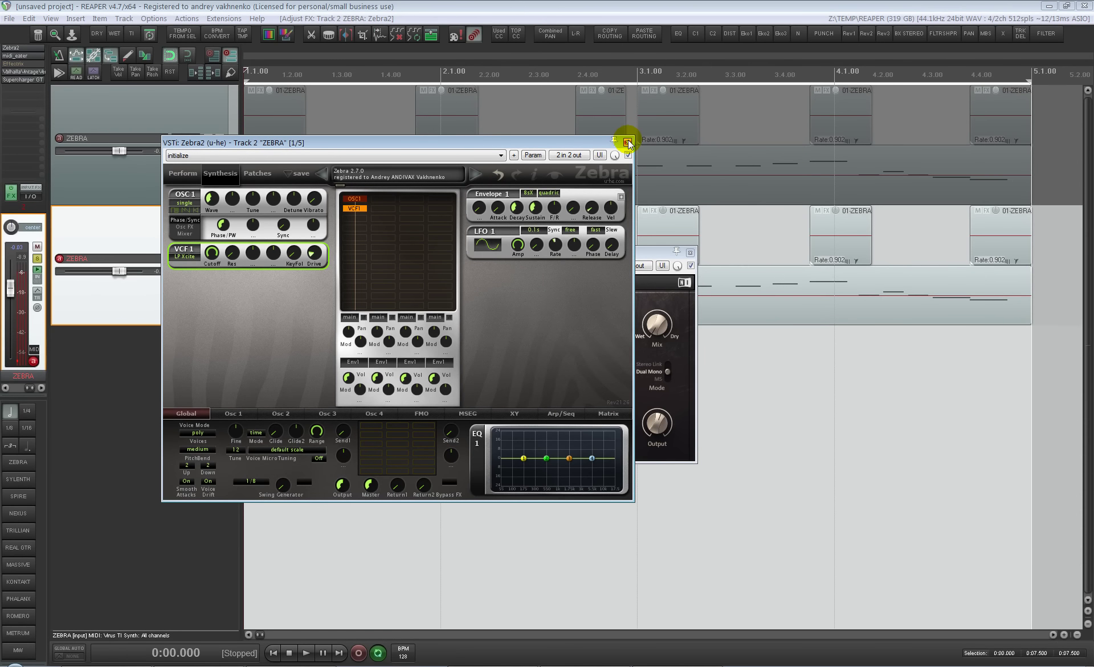
pyautogui.click(949, 22)
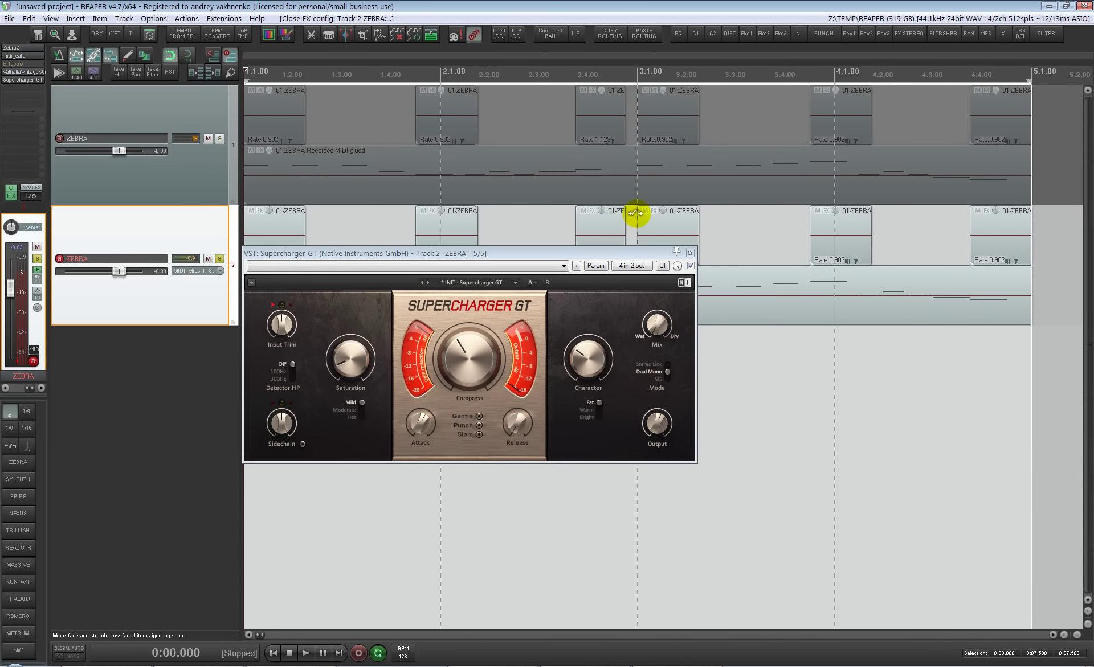
# Raise the second ZEBRA track's volume to 1.42 dB during playback, and compare the sound with the SMASH! preview on Beatport.
pyautogui.press('space')
pyautogui.click(690, 253)
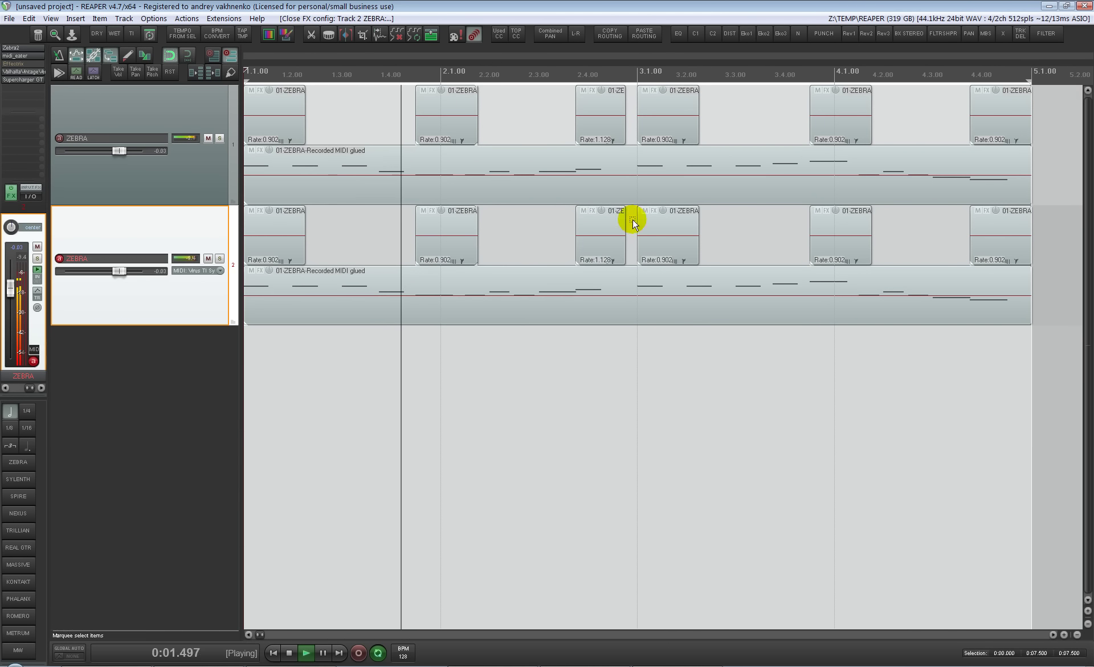
pyautogui.moveTo(11, 288); pyautogui.dragTo(13, 276)
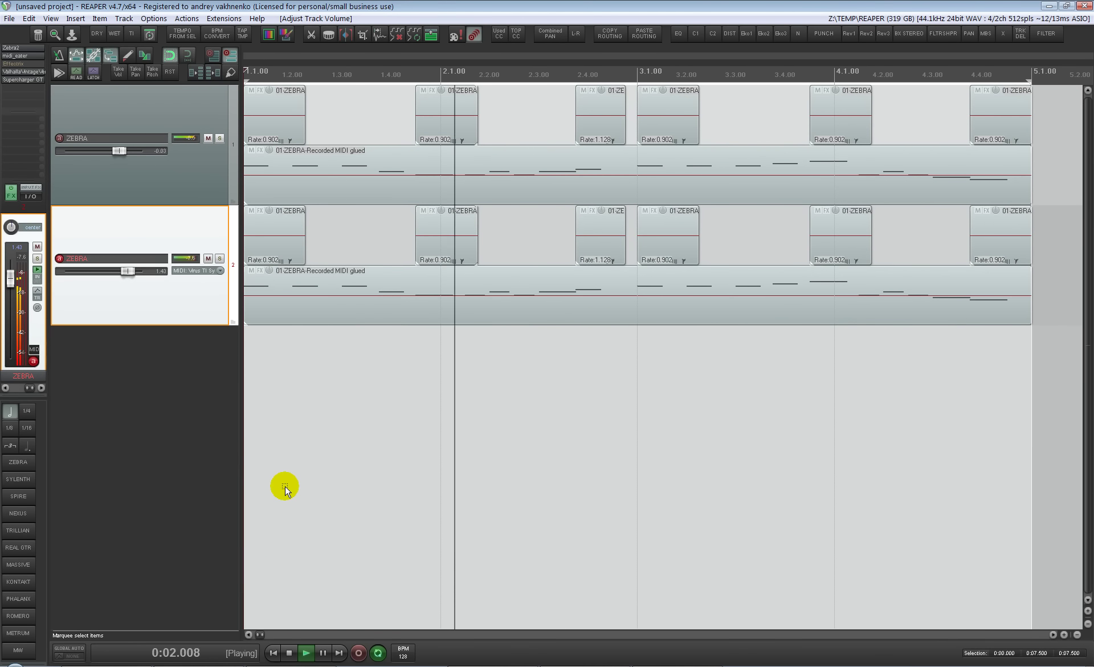
pyautogui.press('space')
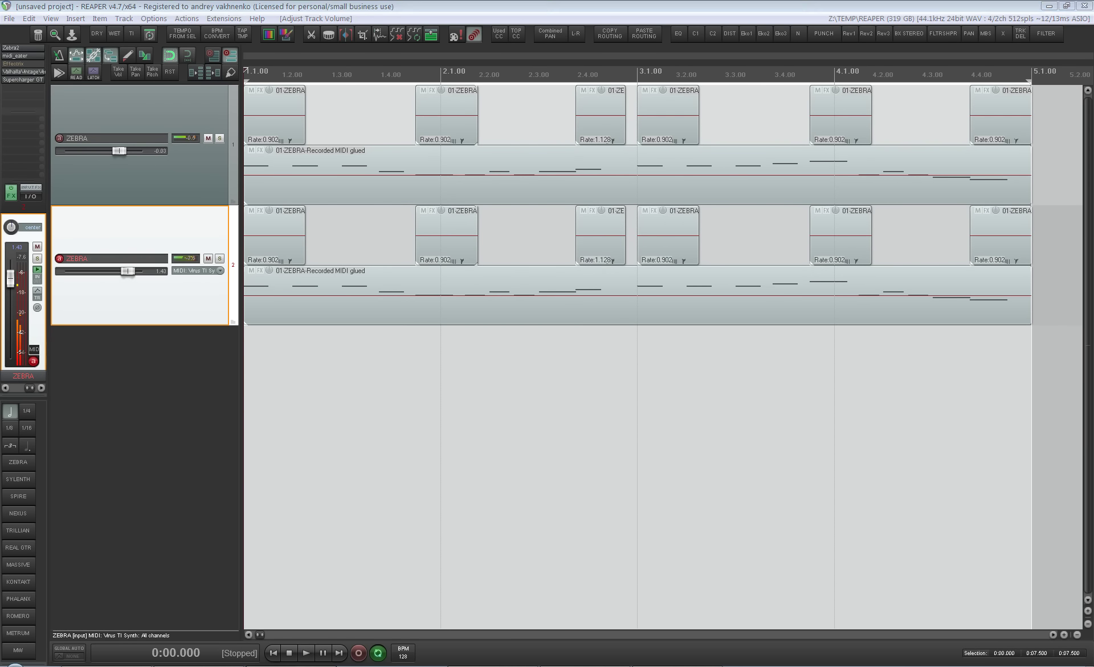
pyautogui.click(178, 666)
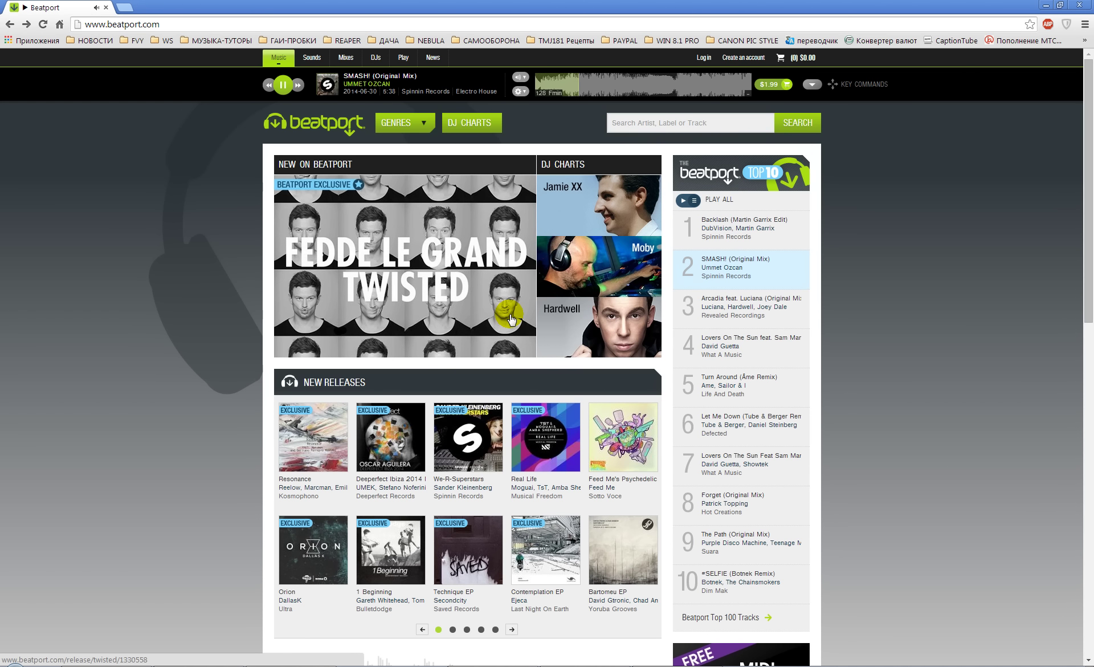
pyautogui.hotkey('alt', 'Tab')
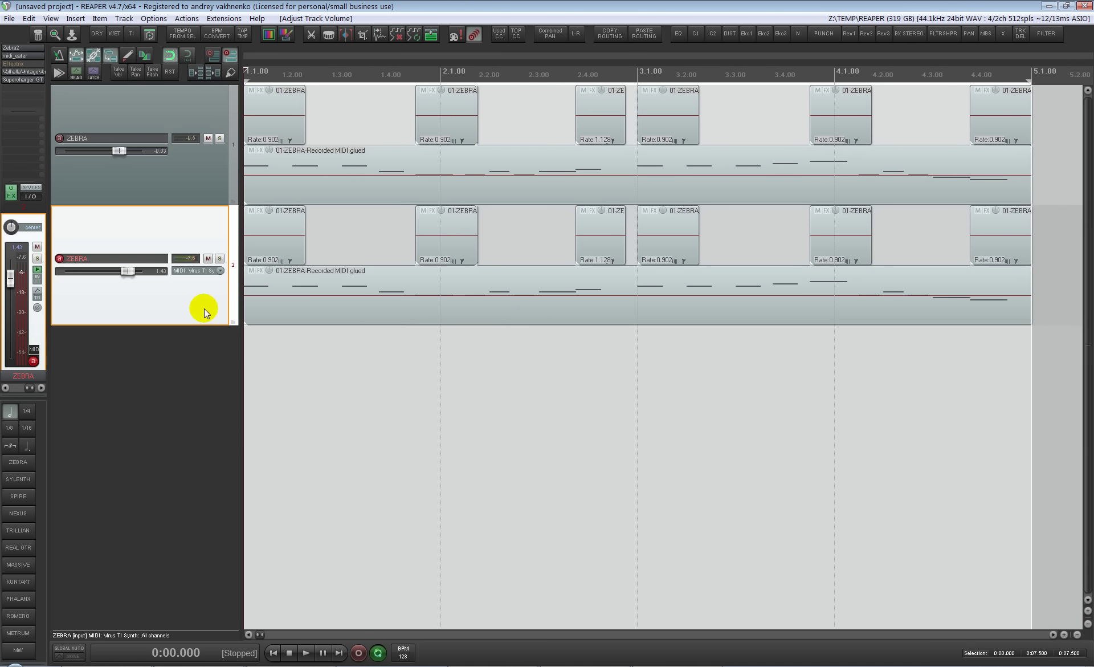
# Duplicate the second ZEBRA track and mute all the short items in the upper lane of the new third track.
pyautogui.hotkey('ctrl', 'alt', 'd')
pyautogui.press('Up')
pyautogui.press('Up')
pyautogui.press('Down')
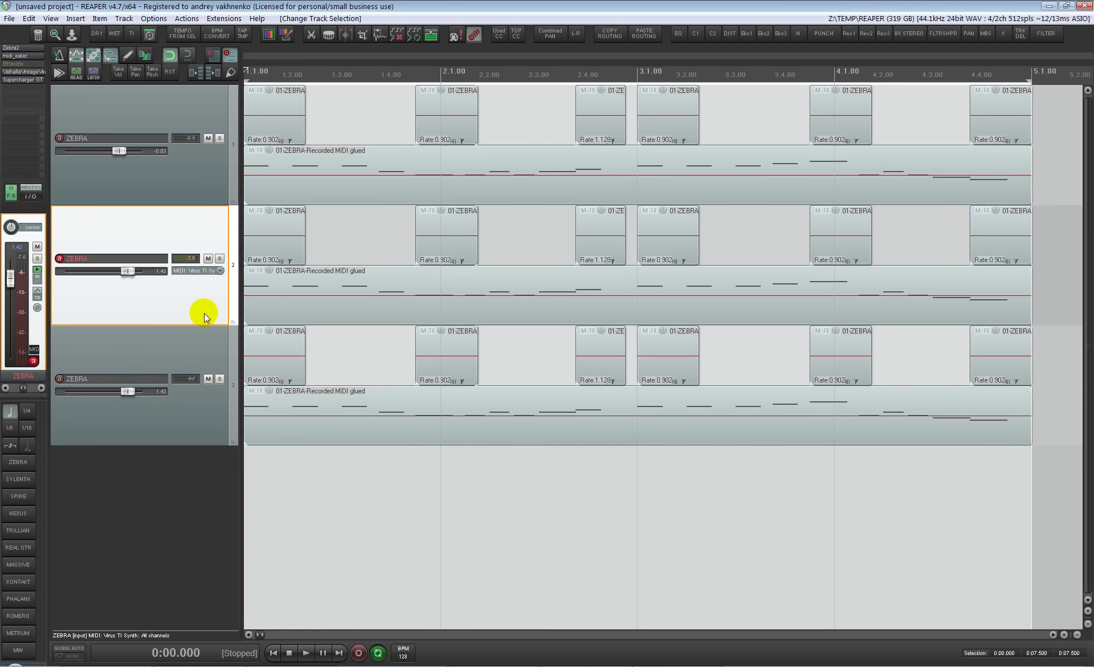
pyautogui.press('Down')
pyautogui.moveTo(1049, 343); pyautogui.dragTo(271, 373)
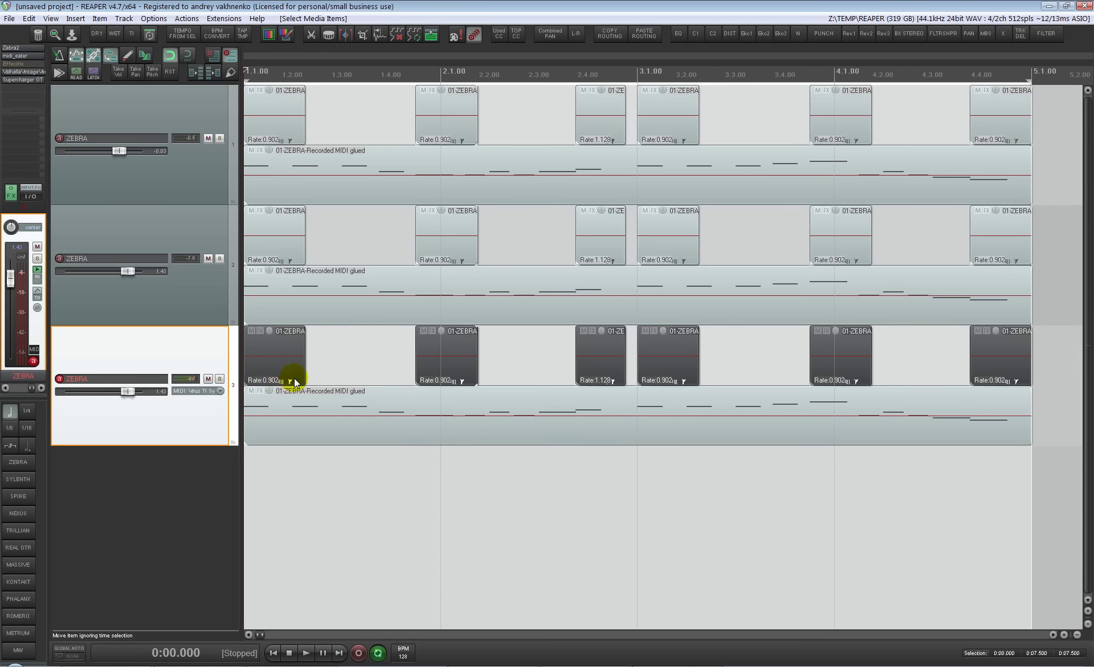
pyautogui.press('m')
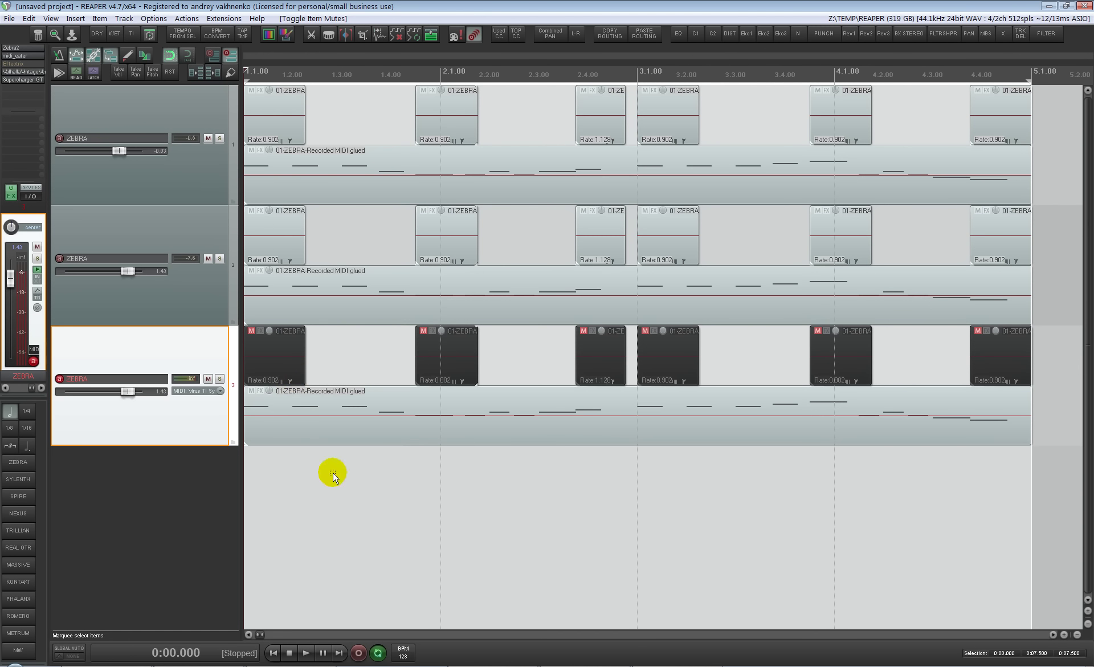
# Strip the third track's effects down to Zebra2 and Supercharger GT, and load the initialize patch in its Zebra2.
pyautogui.keyDown('alt'); pyautogui.click(29, 63); pyautogui.keyUp('alt')
pyautogui.keyDown('alt'); pyautogui.click(31, 57); pyautogui.keyUp('alt')
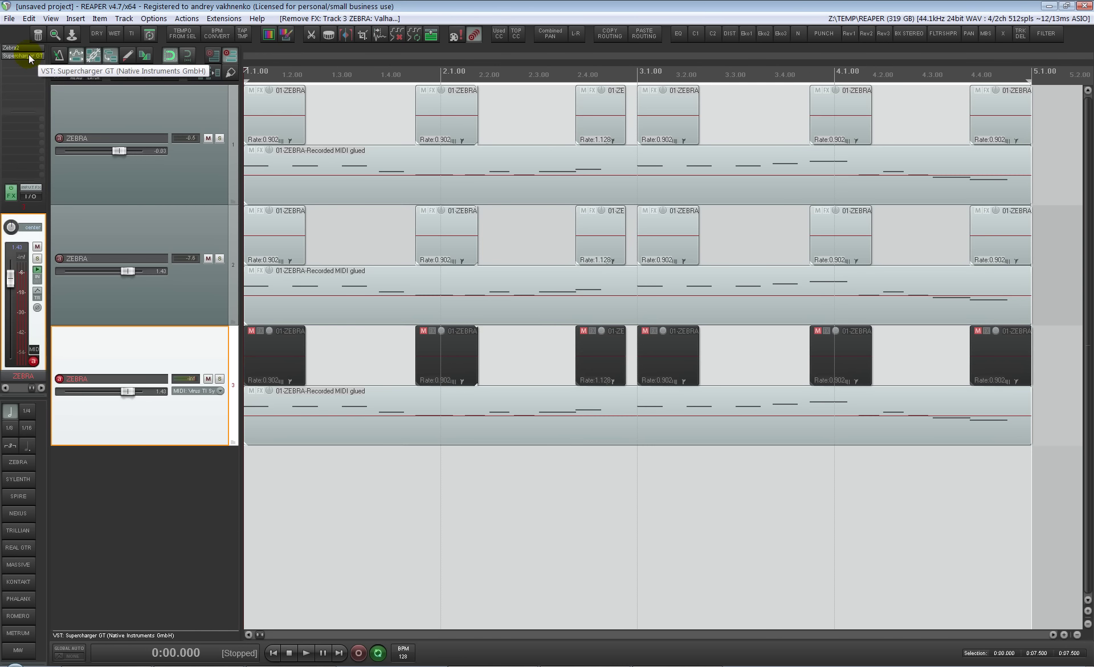
pyautogui.click(23, 49)
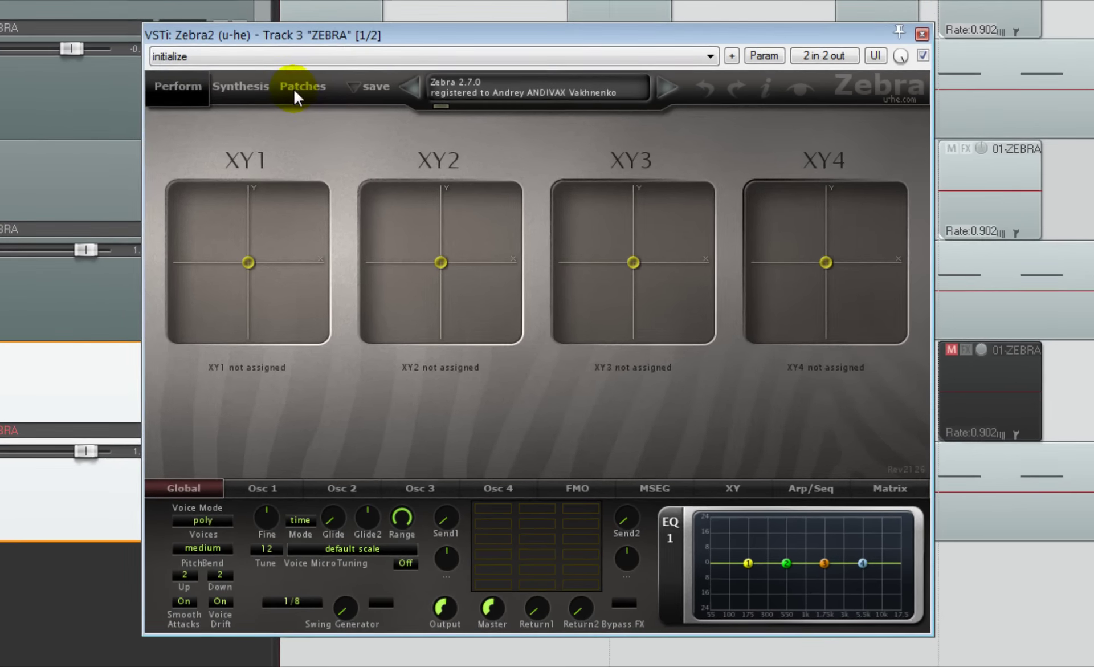
pyautogui.click(277, 154)
pyautogui.click(716, 111)
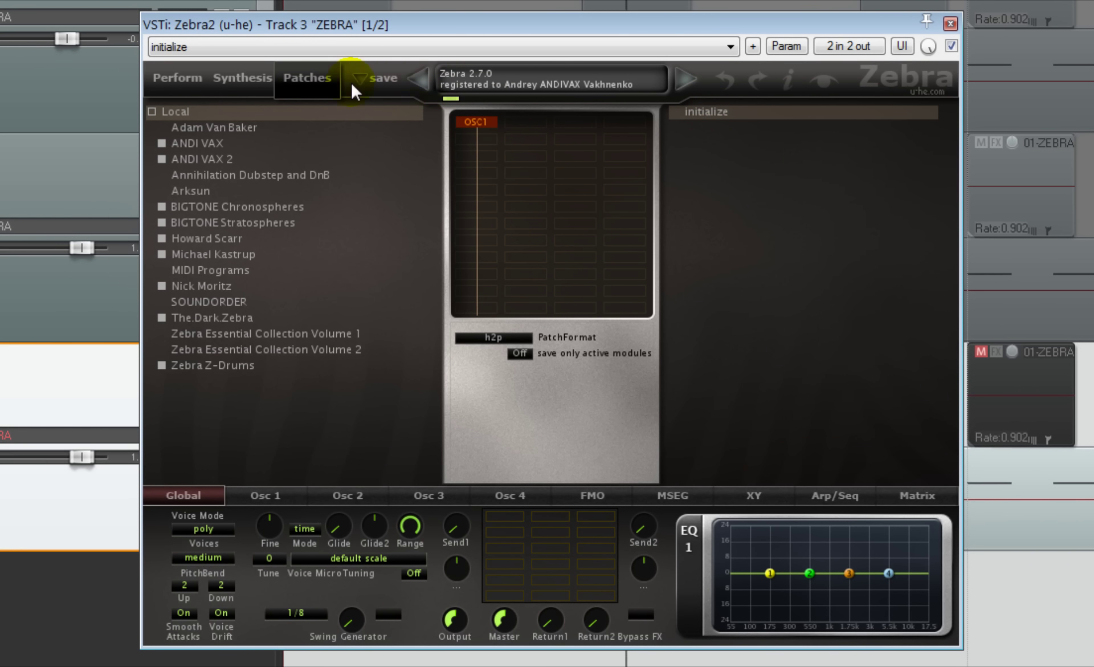
# Set the third track's Zebra2 global Tune to -24, and add a VCF1 filter below OSC1 with Cutoff 76 and Drive 65.
pyautogui.click(274, 558)
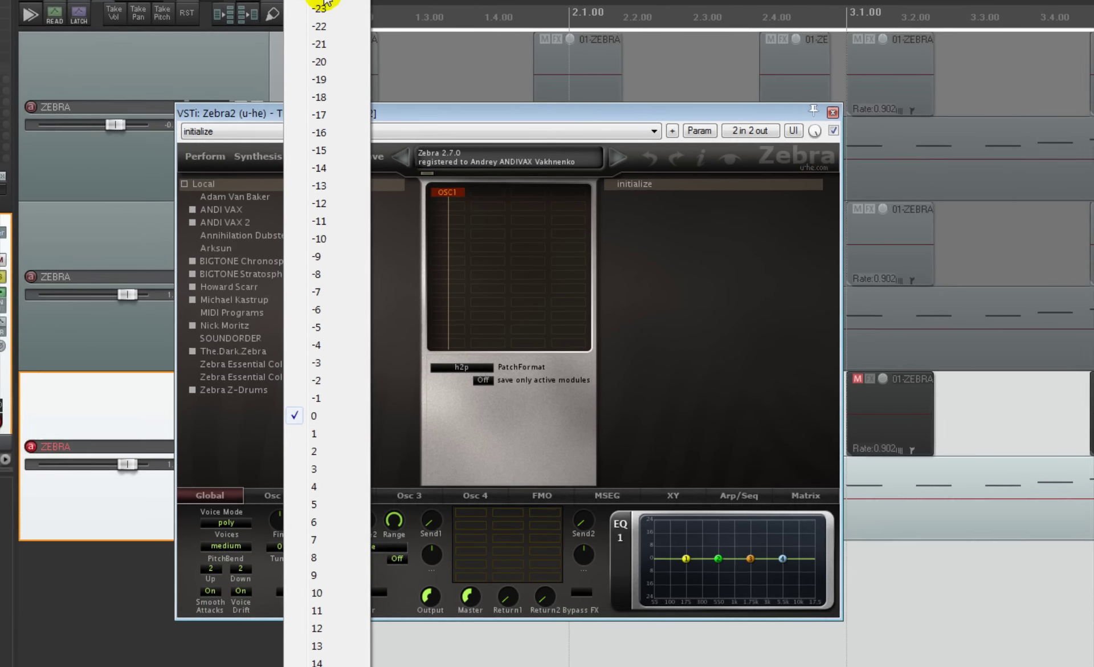
pyautogui.click(321, 6)
pyautogui.click(243, 77)
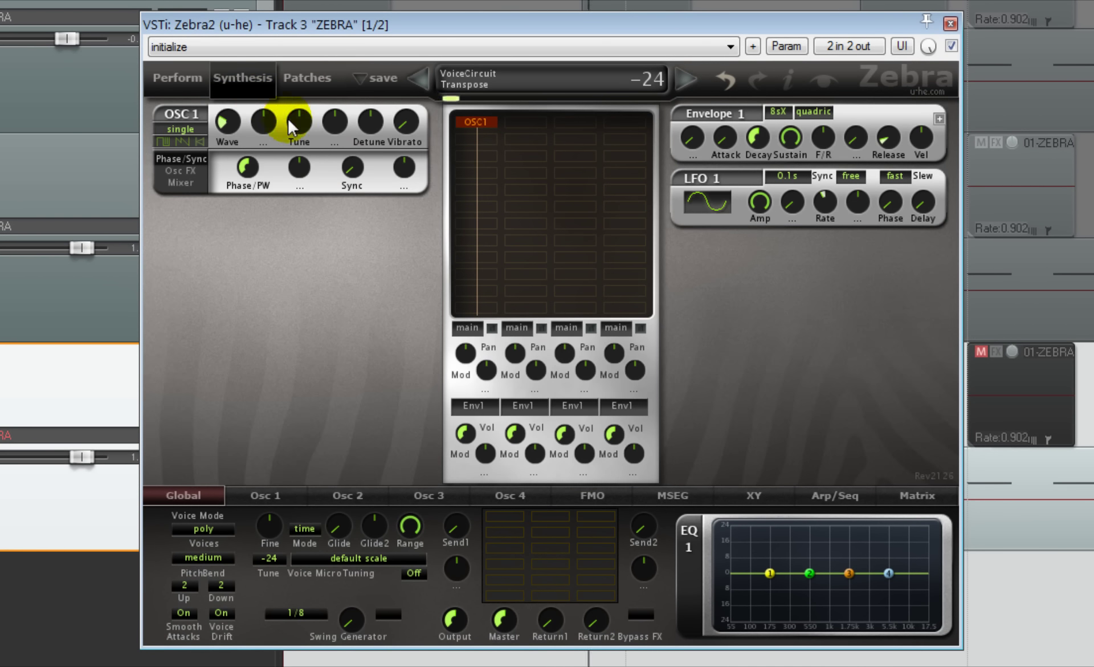
pyautogui.click(468, 140)
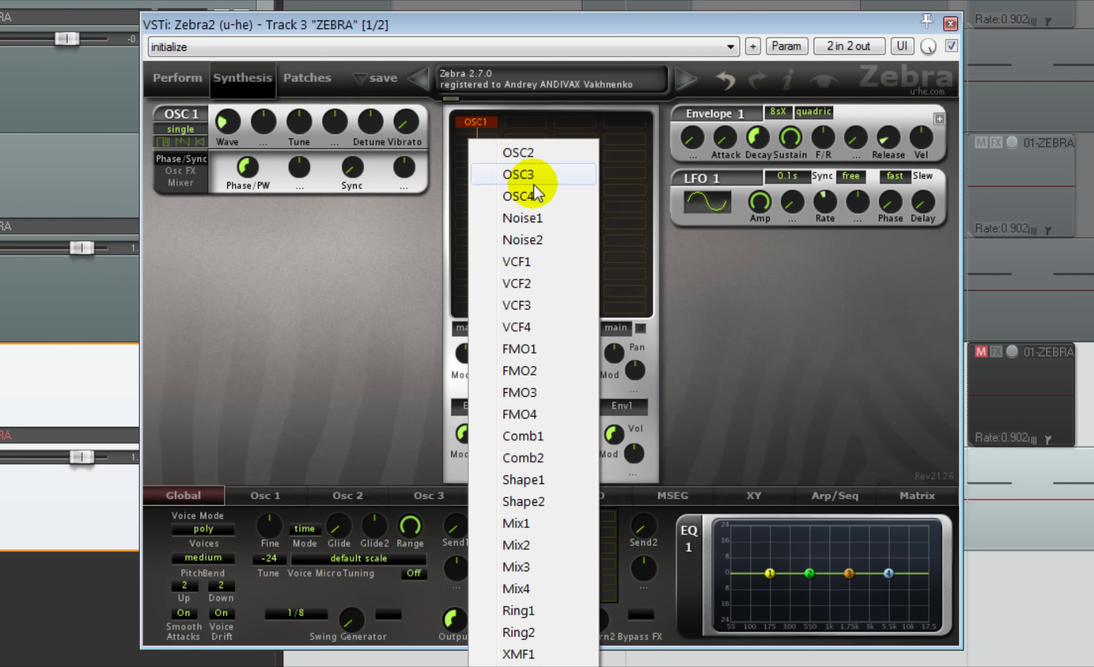
pyautogui.click(536, 263)
pyautogui.moveTo(224, 214); pyautogui.dragTo(236, 286)
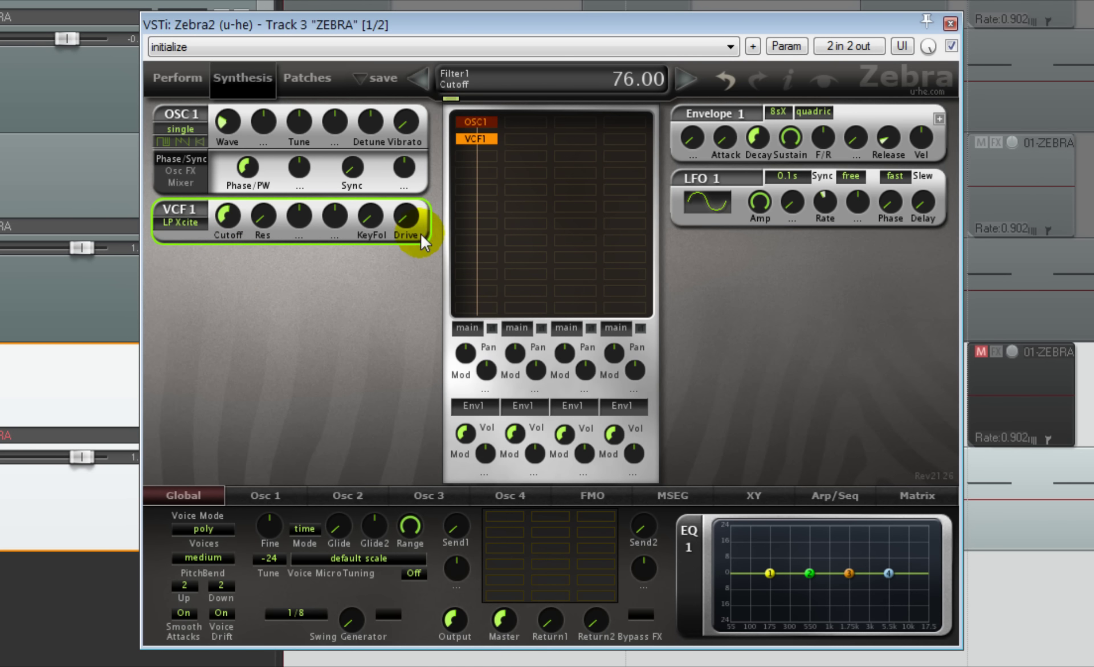
pyautogui.moveTo(410, 220); pyautogui.dragTo(392, 83)
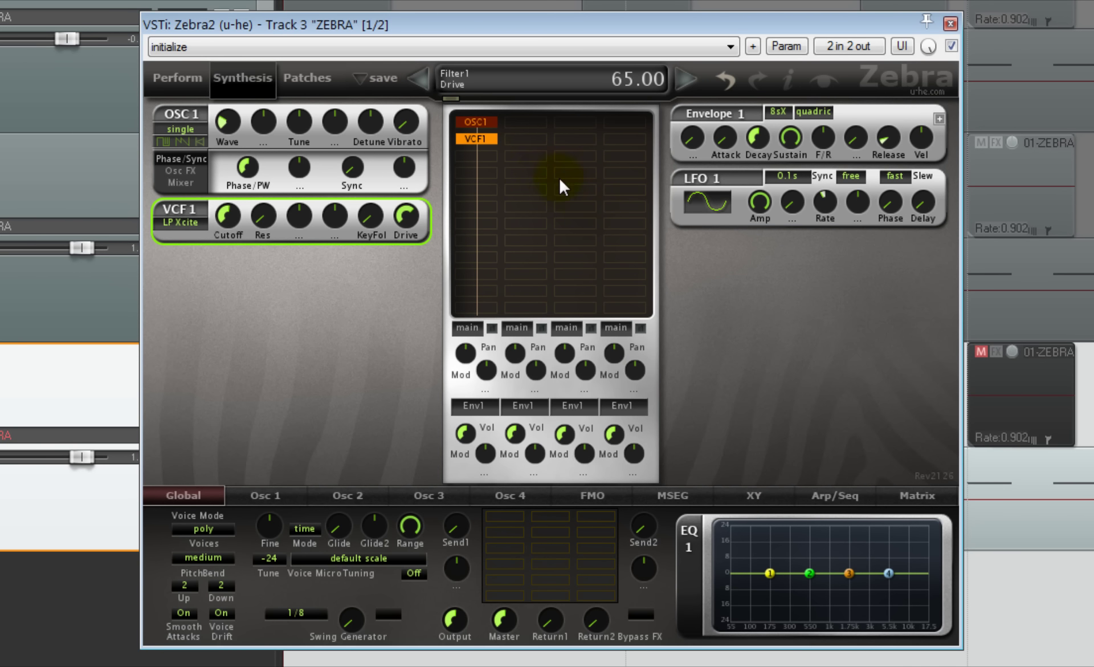
# Add a VCF2 filter below VCF1, change its type to SR Decimate and lower its Cutoff.
pyautogui.click(481, 153)
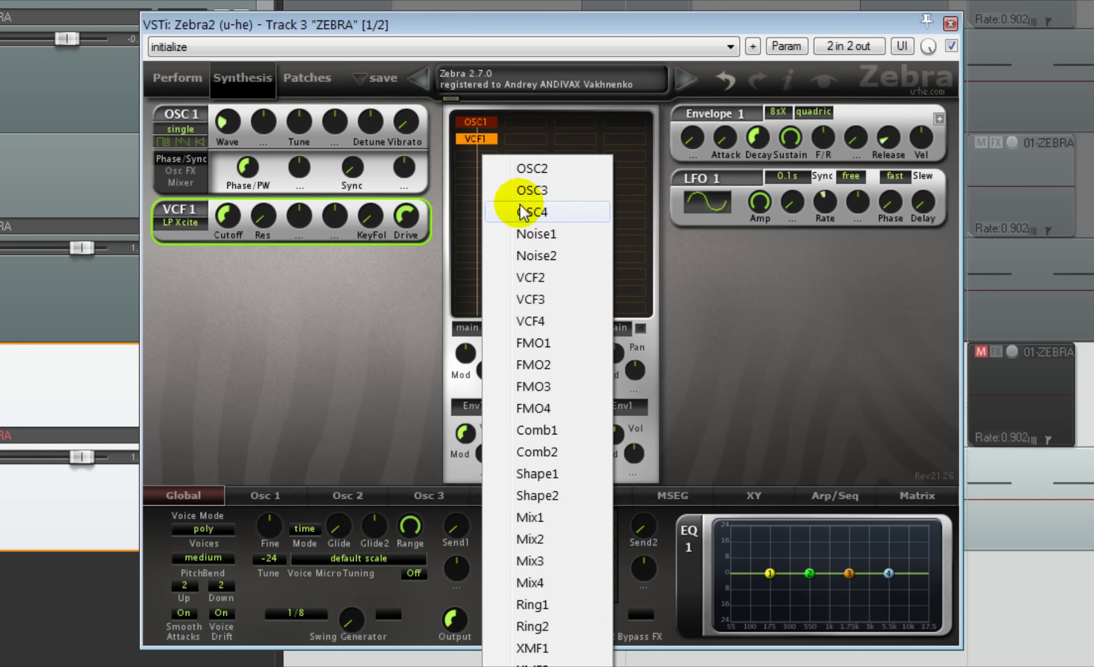
pyautogui.click(549, 277)
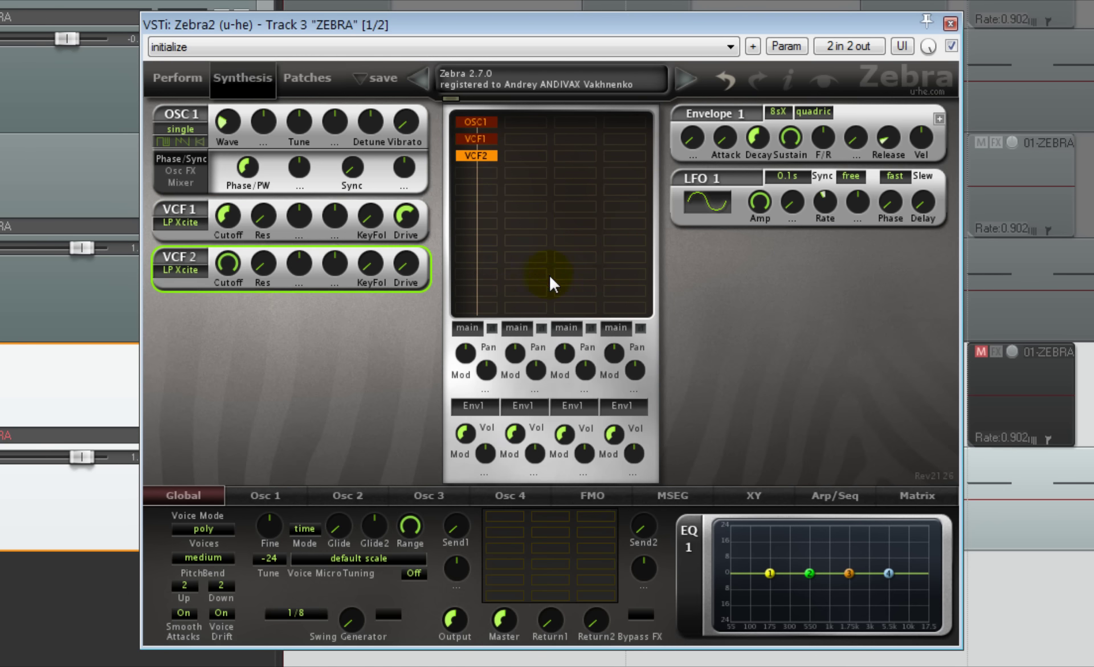
pyautogui.click(174, 271)
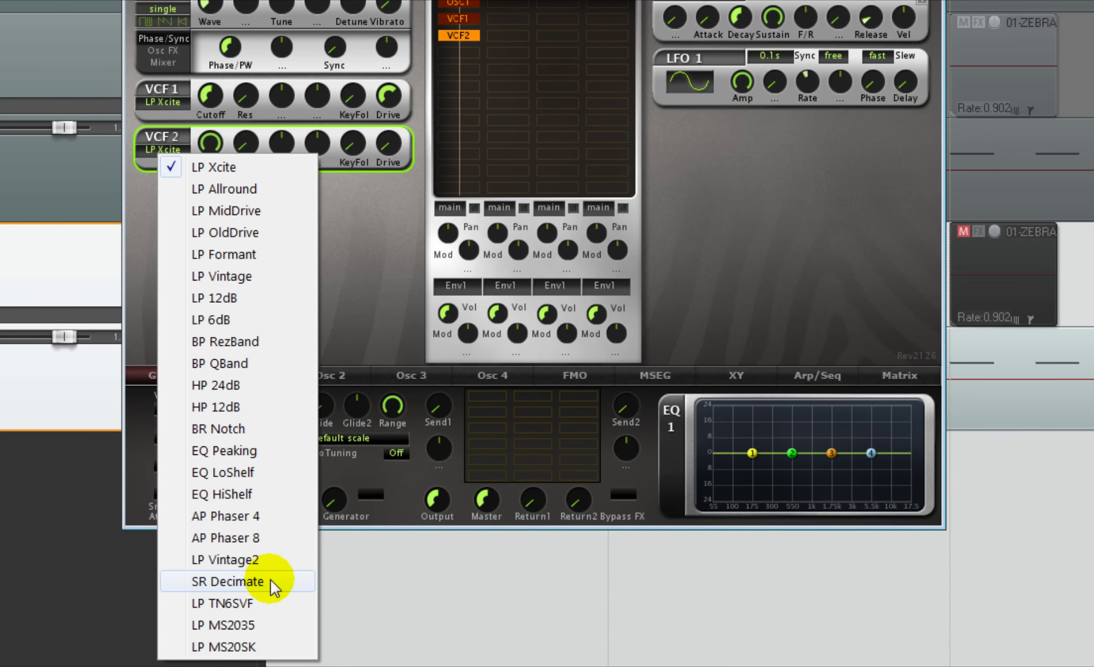
pyautogui.click(272, 579)
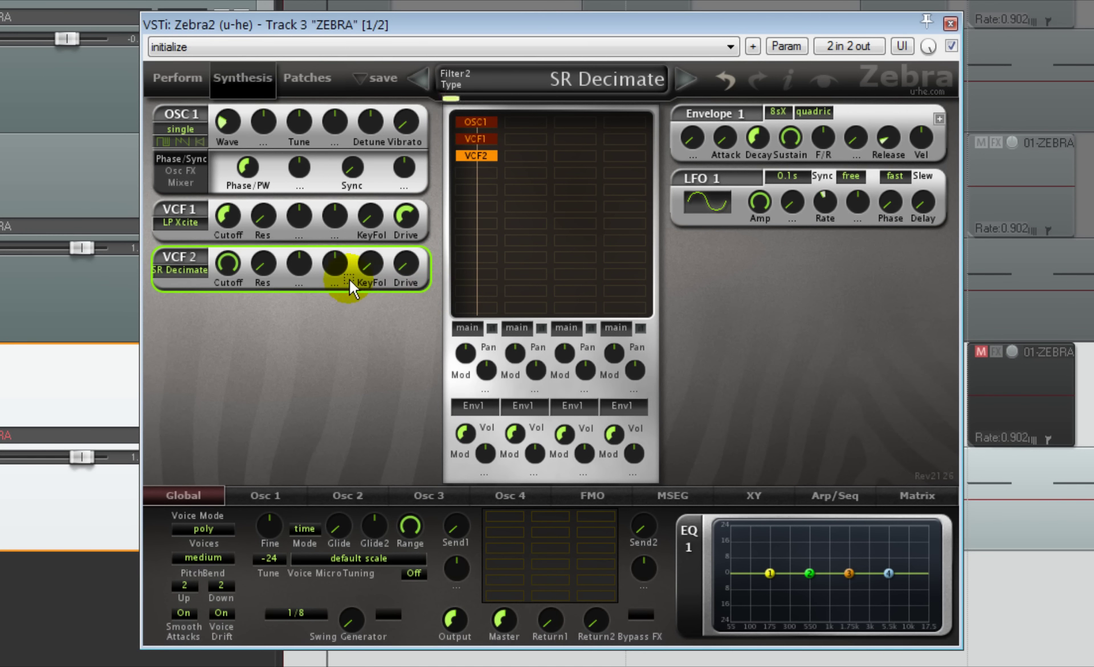
pyautogui.moveTo(228, 269); pyautogui.dragTo(231, 311)
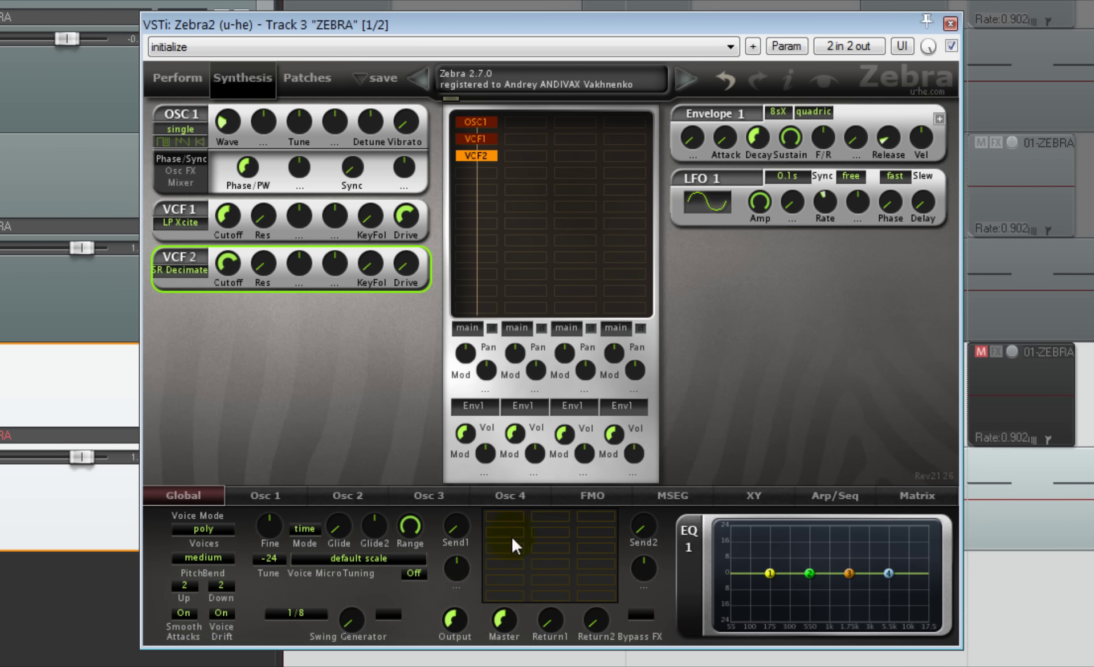
# Insert EQ1 in Zebra2's effects grid with gains of -6.50 HiShelf, 3.50 LowShelf and 2.50 Mid1, and close the plugin window.
pyautogui.click(510, 515)
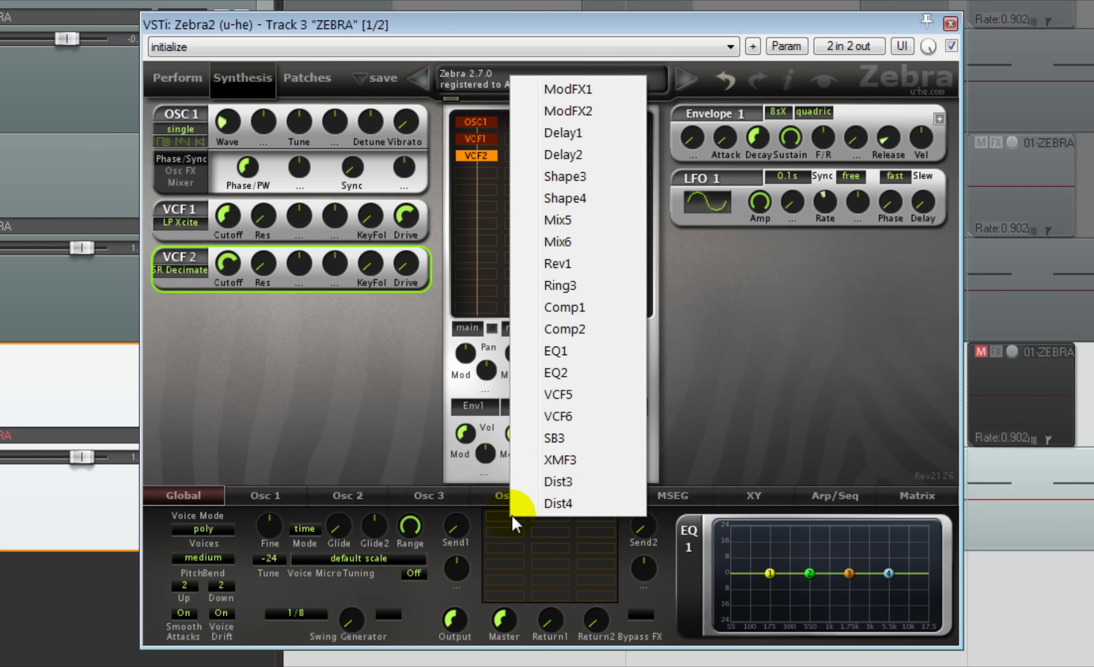
pyautogui.click(554, 353)
pyautogui.moveTo(886, 572); pyautogui.dragTo(914, 585)
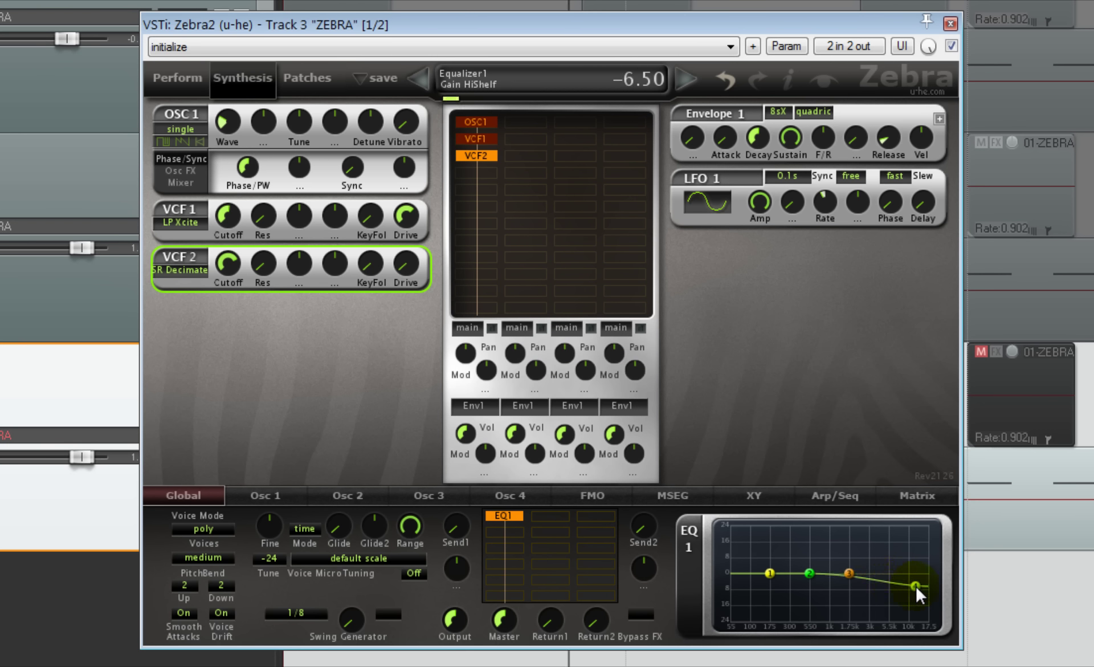
pyautogui.moveTo(810, 580); pyautogui.dragTo(771, 563)
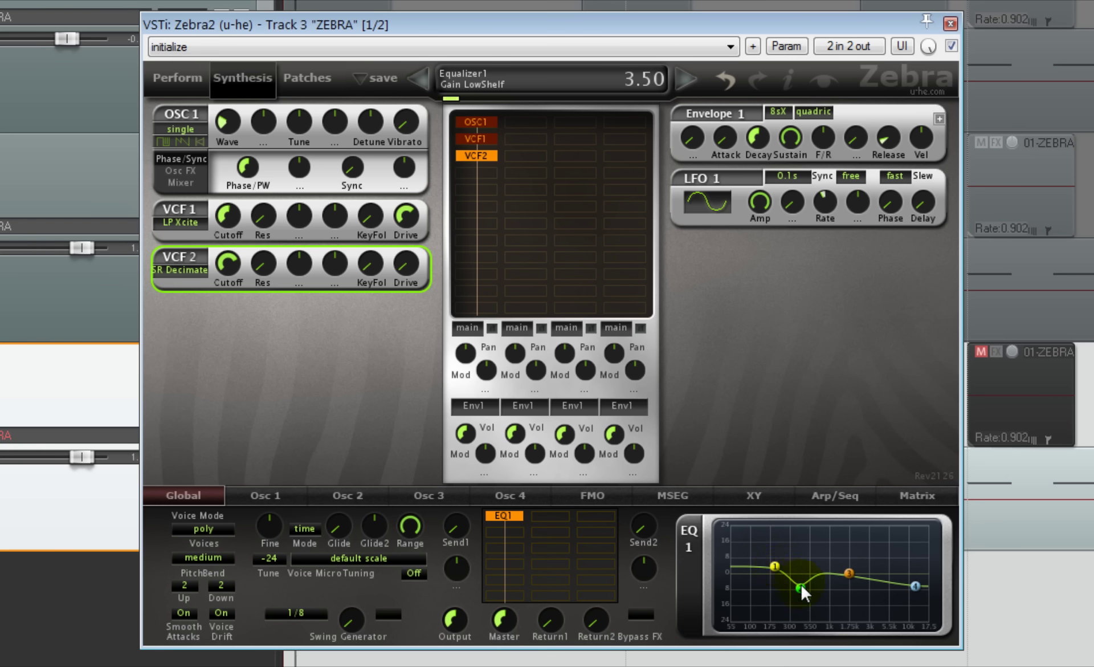
pyautogui.moveTo(801, 583); pyautogui.dragTo(802, 567)
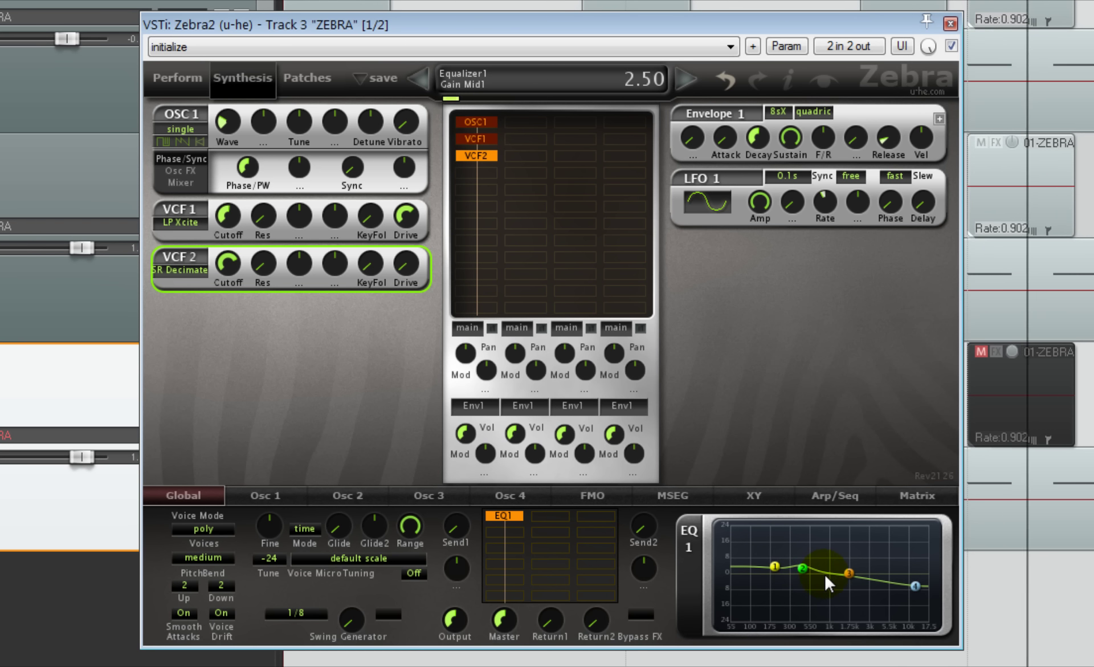
pyautogui.click(950, 23)
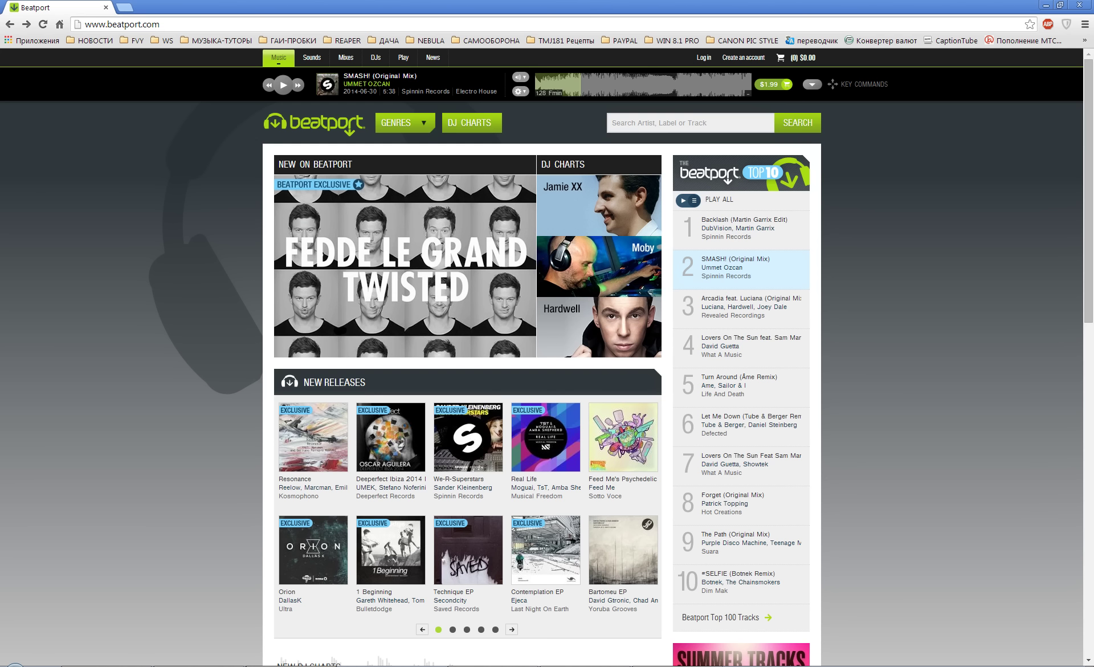
# Reshape EQ1 in the first ZEBRA track's Zebra2, shifting the HiShelf band higher in frequency with less gain and setting Mid1 gain to 4.50.
pyautogui.moveTo(368, 451)
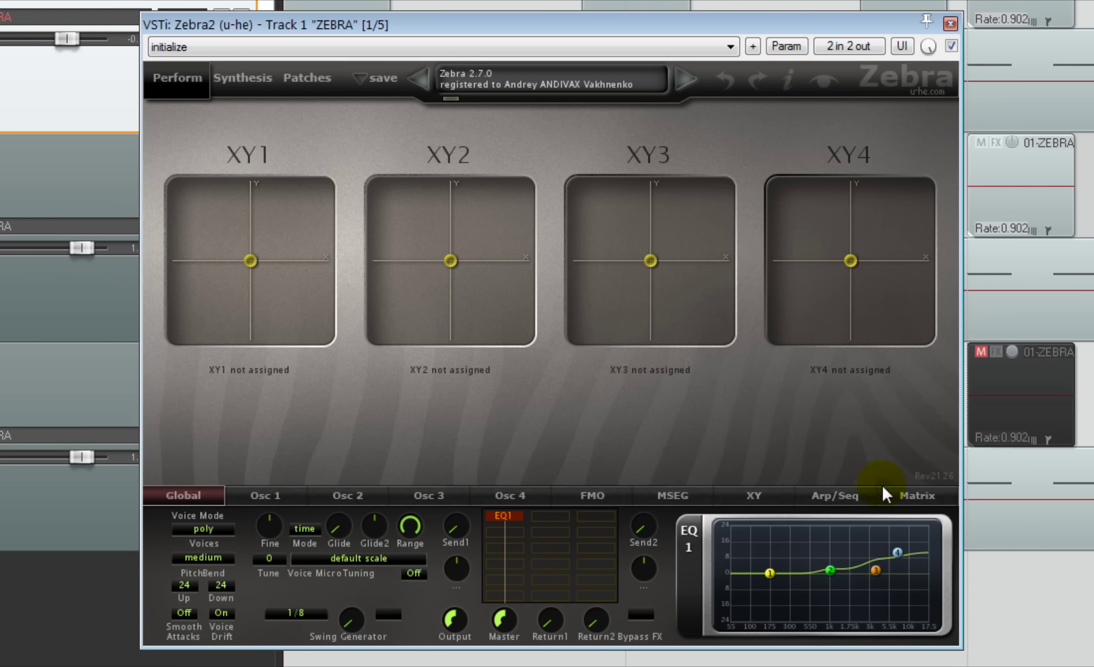
pyautogui.moveTo(900, 551); pyautogui.dragTo(923, 556)
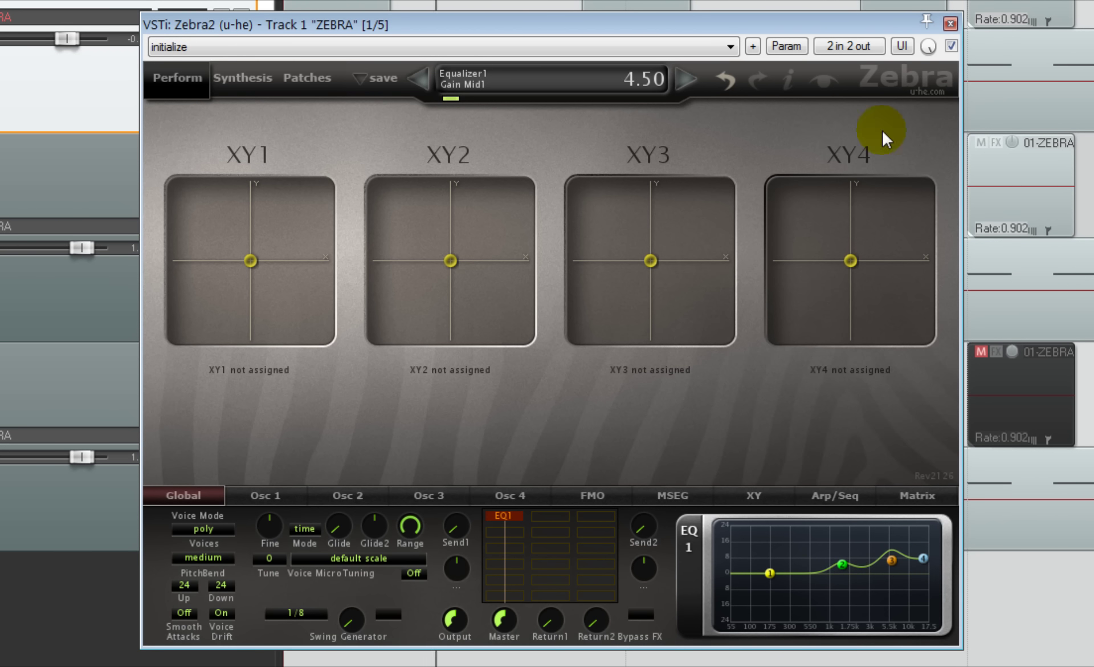
# Close the plugin window, copy all notes of the first ZEBRA track's MIDI item an octave lower, and play the result.
pyautogui.click(949, 25)
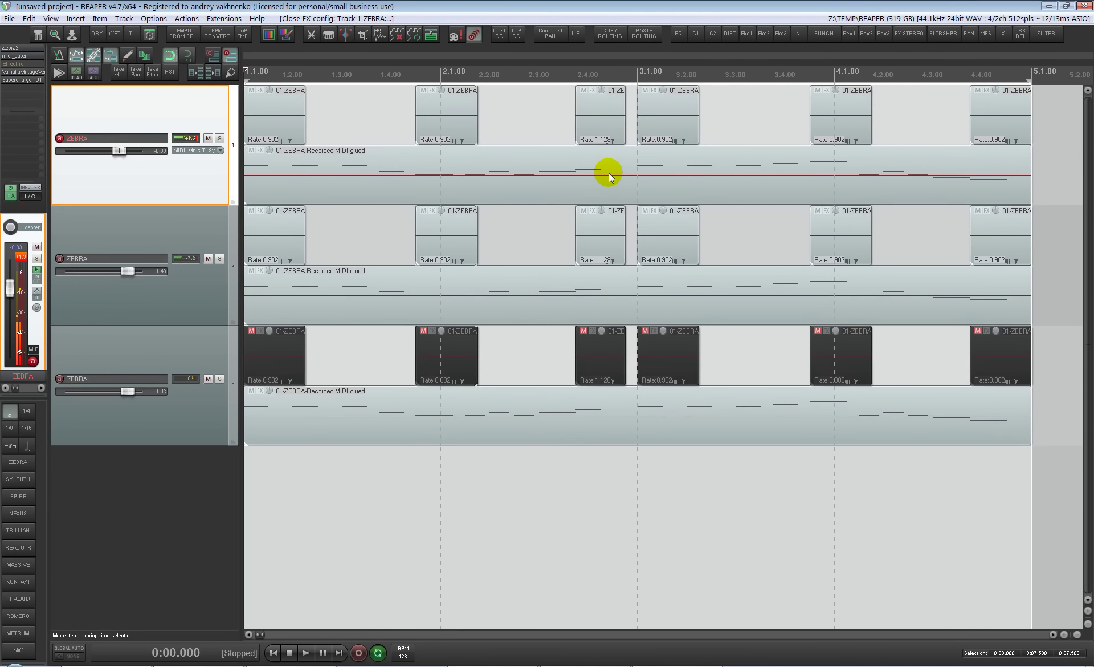
pyautogui.click(608, 172)
pyautogui.doubleClick(609, 173)
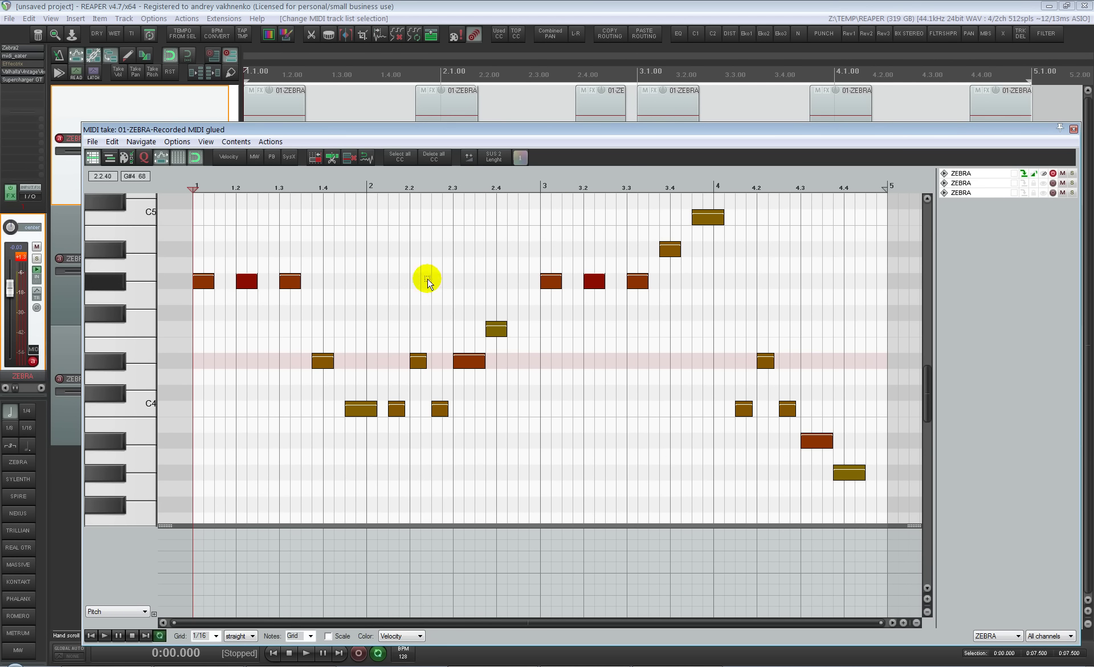
pyautogui.hotkey('ctrl', 'a')
pyautogui.moveTo(207, 289); pyautogui.dragTo(204, 482)
pyautogui.press('space')
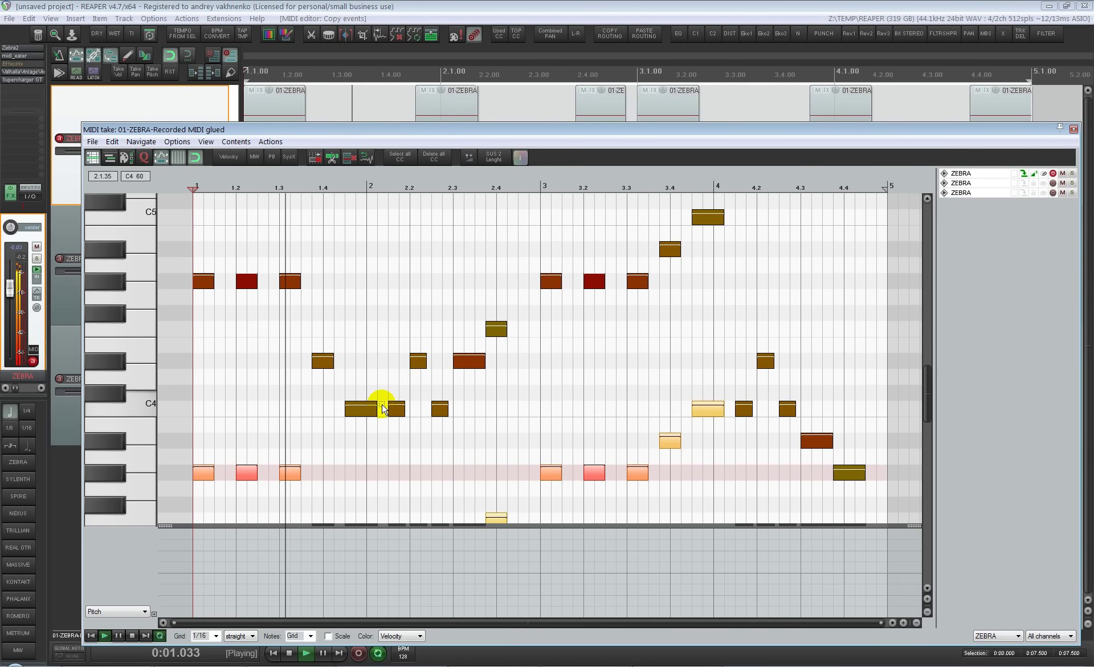
pyautogui.press('Escape')
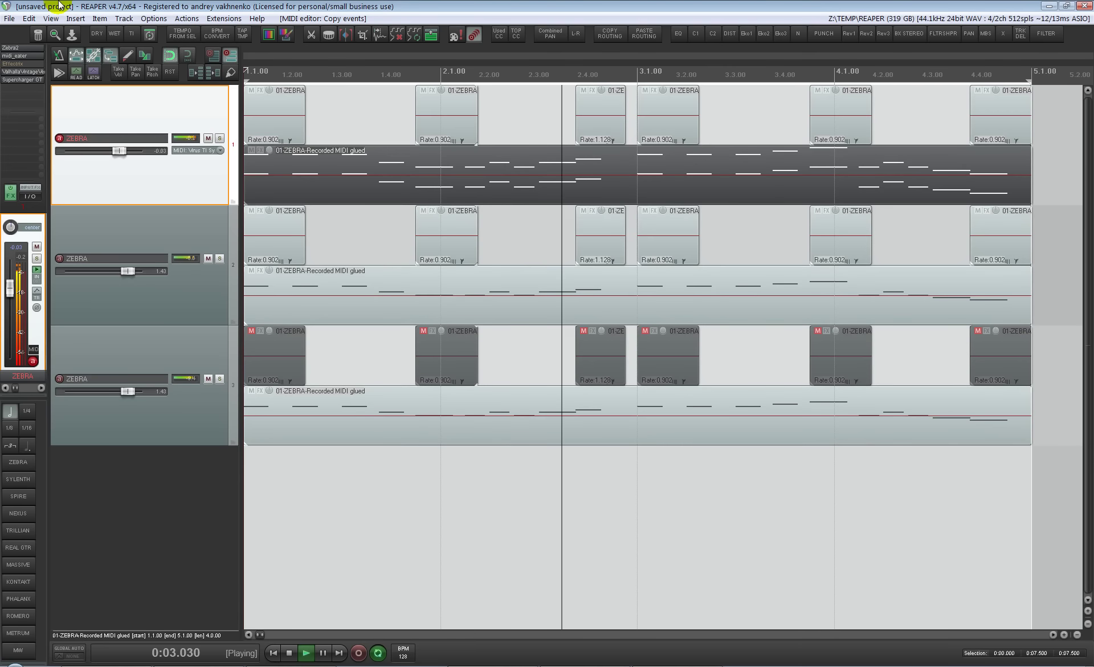
# Set the number of voices in the first ZEBRA track's Zebra2 to many and close the plugin window.
pyautogui.click(24, 47)
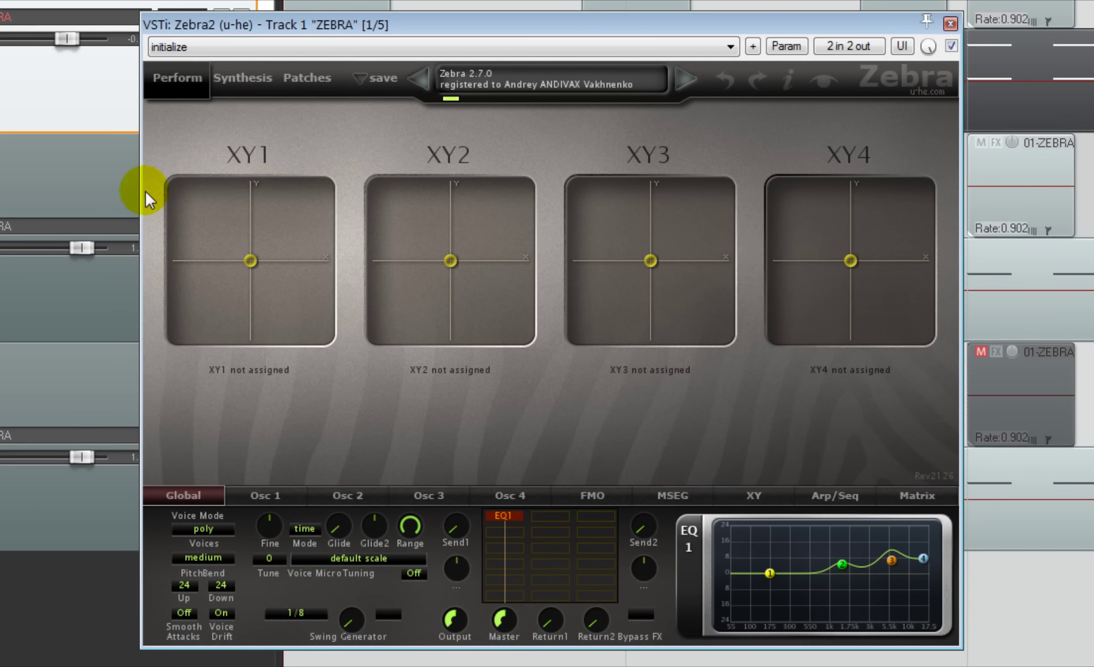
pyautogui.click(193, 556)
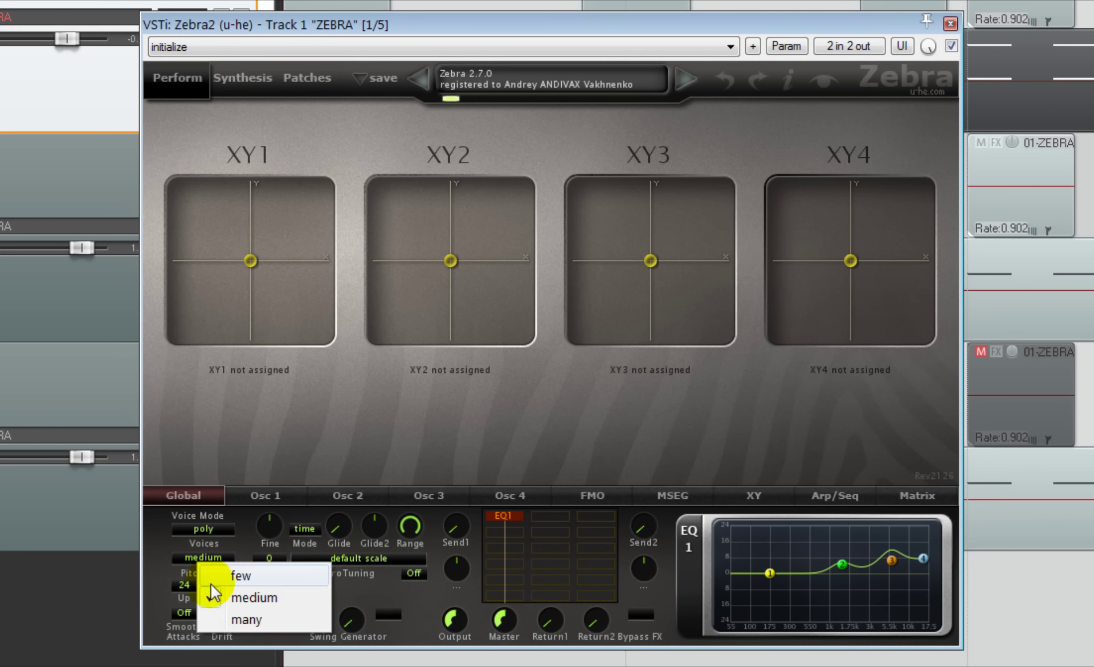
pyautogui.click(223, 616)
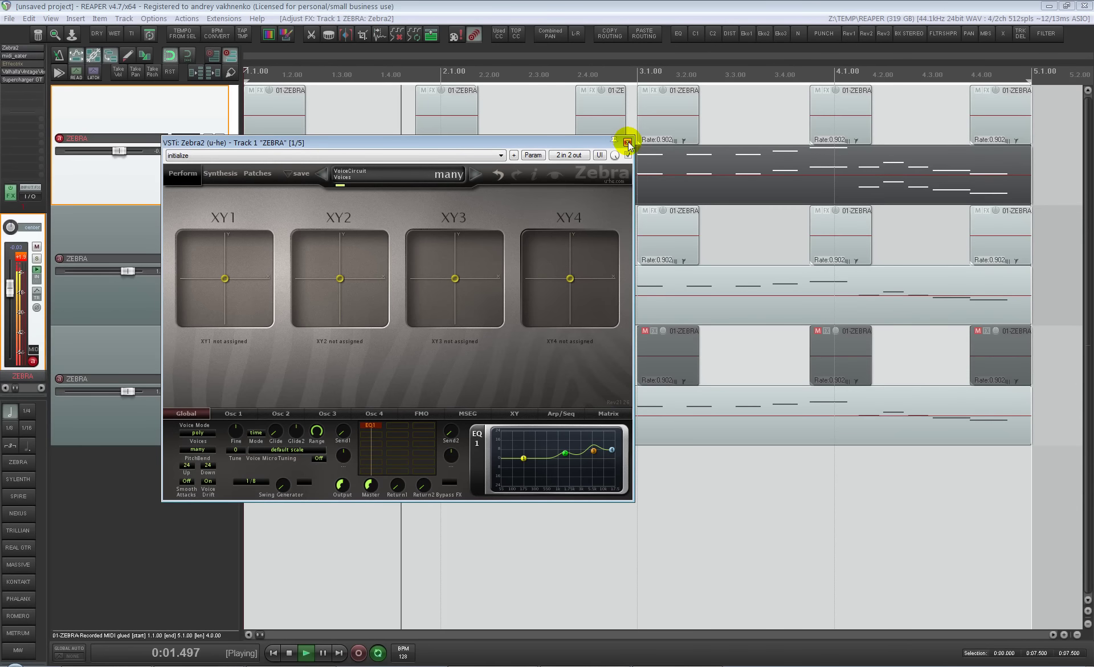
pyautogui.click(627, 142)
# Listen to SMASH! on Beatport, then switch back to REAPER and play the project for comparison.
pyautogui.press('space')
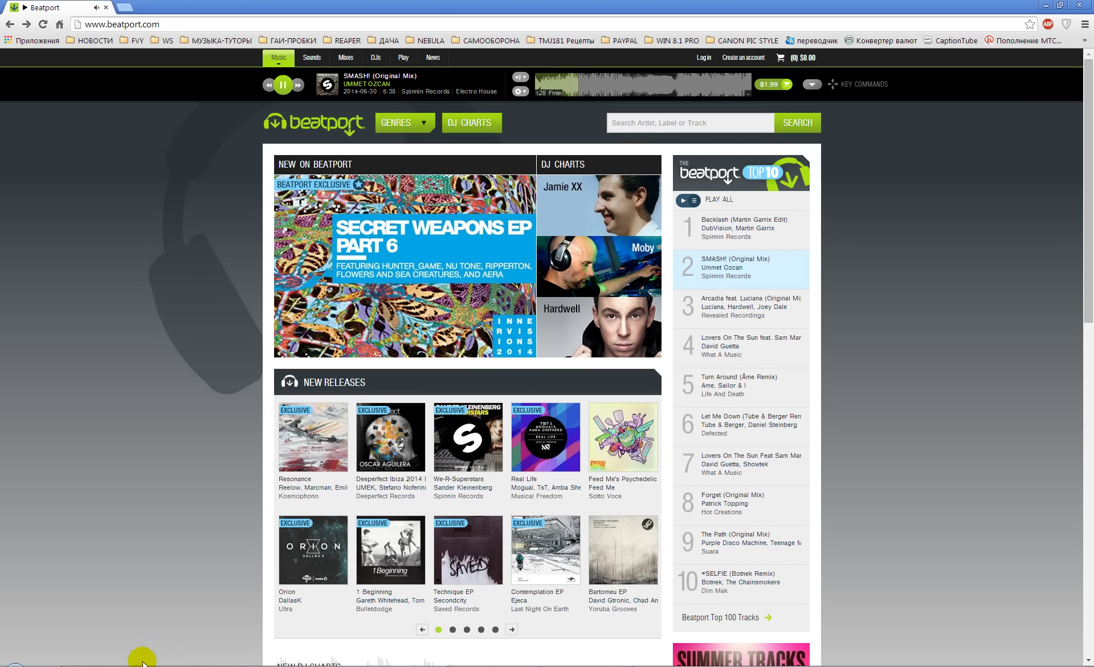
pyautogui.press('space')
pyautogui.click(140, 665)
pyautogui.press('space')
pyautogui.click(418, 481)
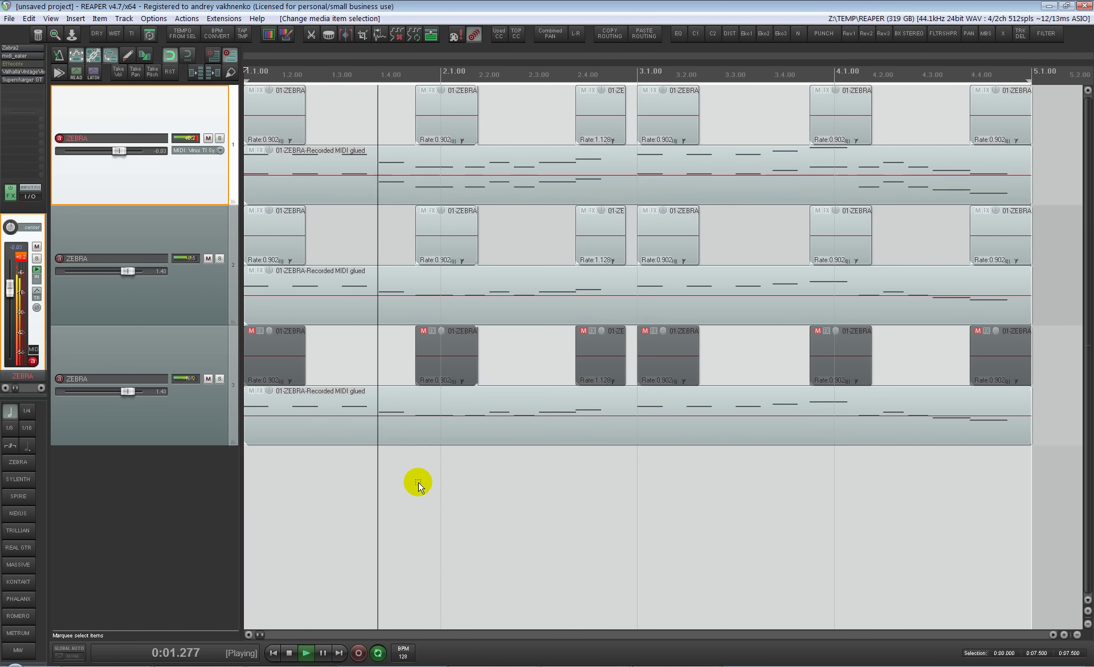
# Move all notes in the first ZEBRA track's MIDI item up one octave and audition the change.
pyautogui.click(442, 183)
pyautogui.press('space')
pyautogui.doubleClick(442, 183)
pyautogui.press('alt+KP_8')
pyautogui.press('space')
pyautogui.press('Escape')
pyautogui.press('space')
# Delete the duplicated upper-octave notes in bars 1 to 3 of the first track's MIDI item and close the editor.
pyautogui.doubleClick(444, 176)
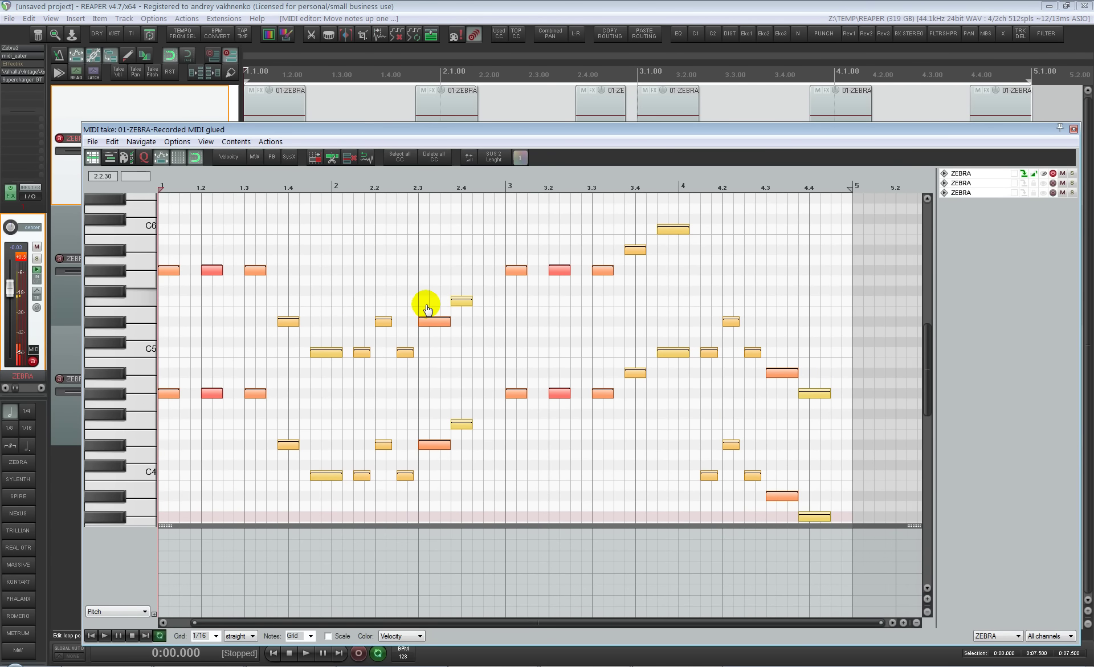
pyautogui.moveTo(174, 218); pyautogui.dragTo(693, 337)
pyautogui.press('Delete')
pyautogui.moveTo(490, 323); pyautogui.dragTo(315, 378)
pyautogui.press('Delete')
pyautogui.scroll(-3, 650, 288)
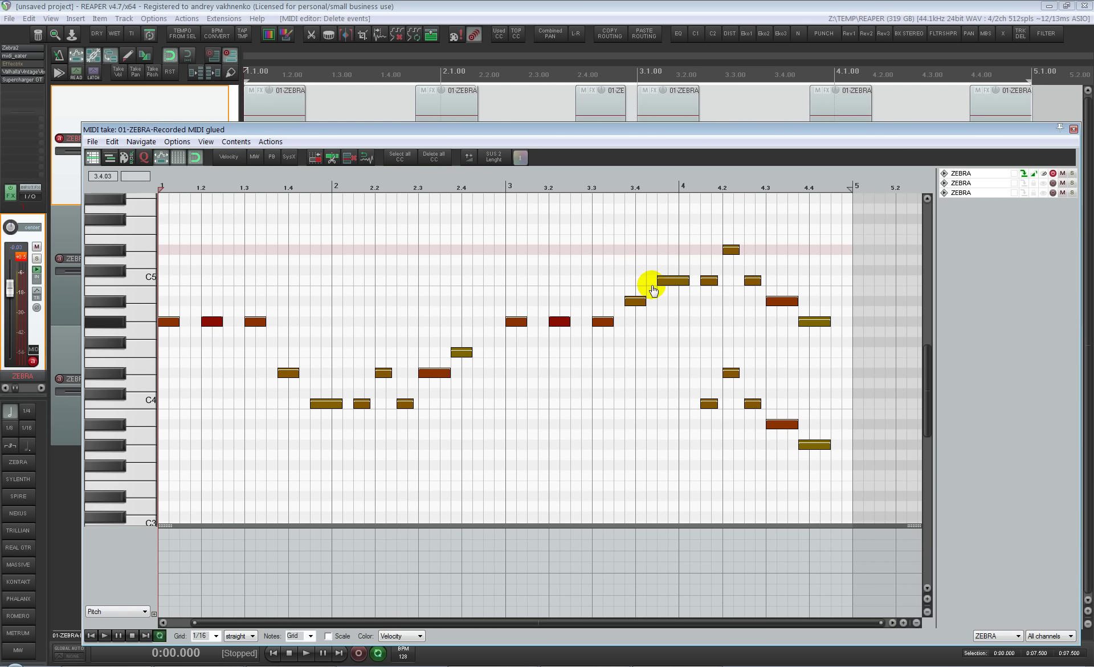
pyautogui.press('Escape')
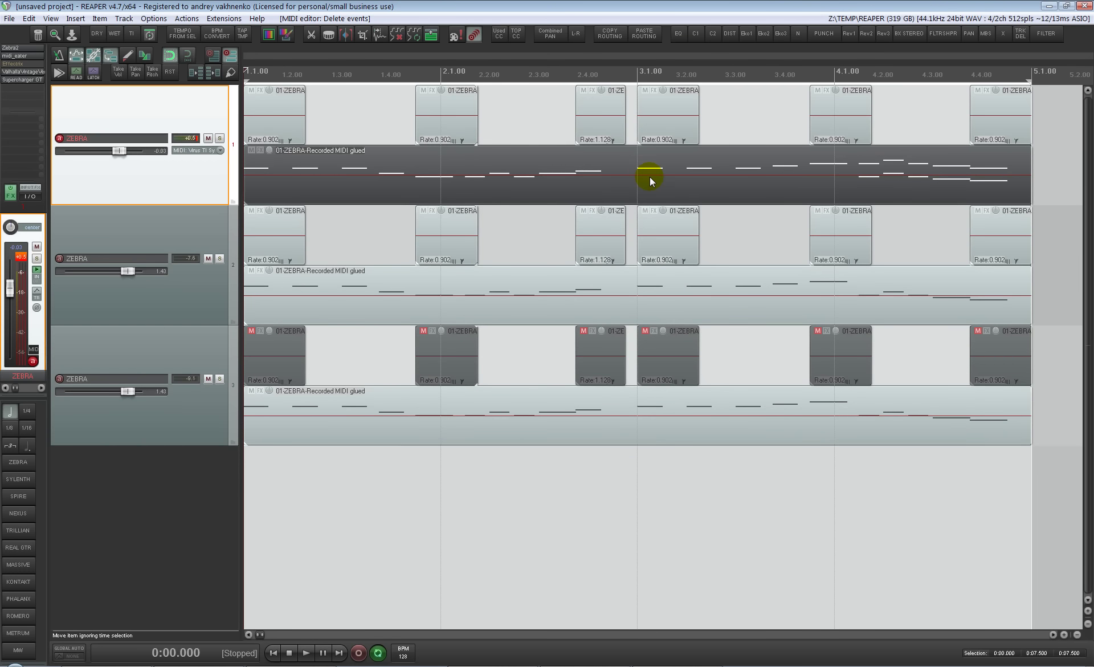
# Replace the first ZEBRA track's MIDI item with a copy of the second track's item and play the project.
pyautogui.press('Delete')
pyautogui.moveTo(643, 291); pyautogui.dragTo(638, 185)
pyautogui.press('space')
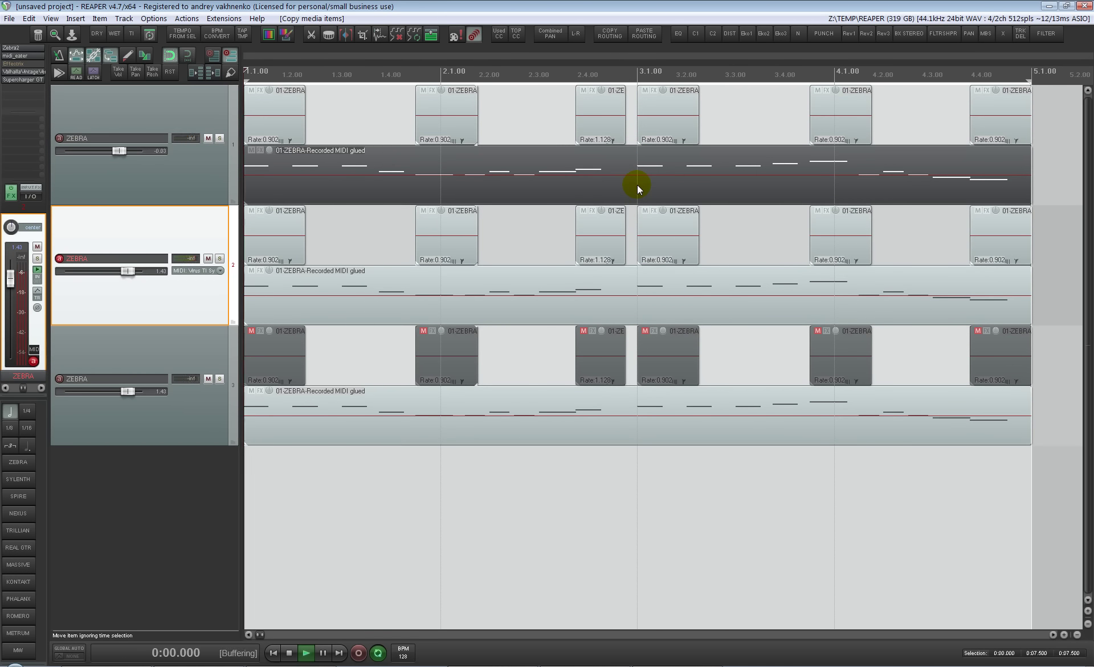
pyautogui.click(218, 180)
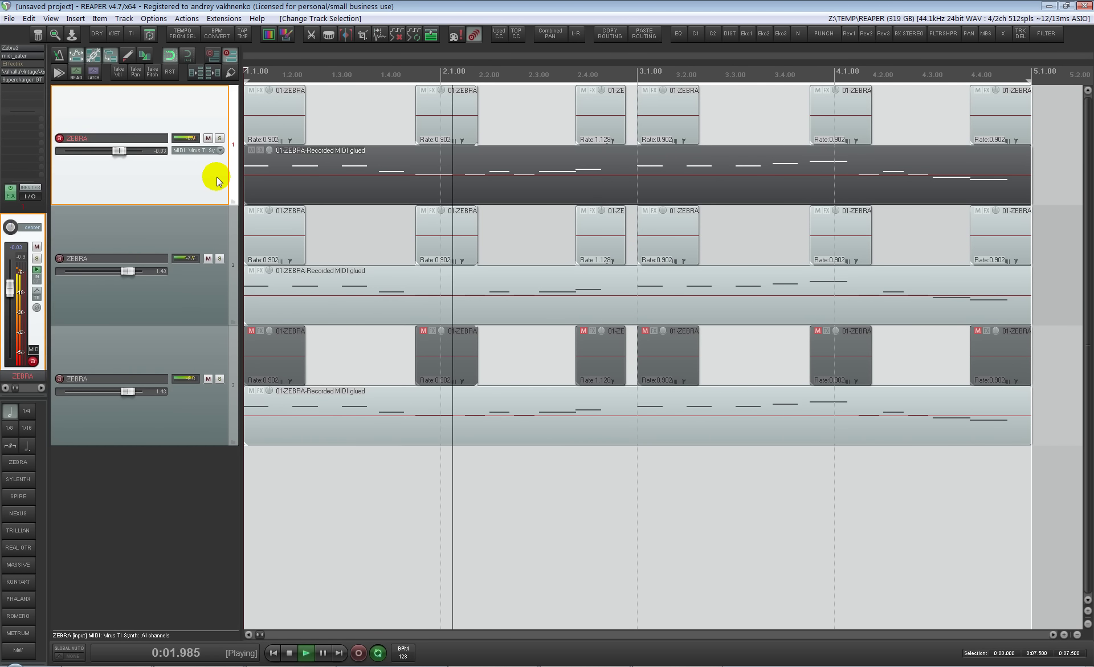
# Switch to Beatport to play SMASH! as reference, then return to REAPER and play the project.
pyautogui.click(312, 661)
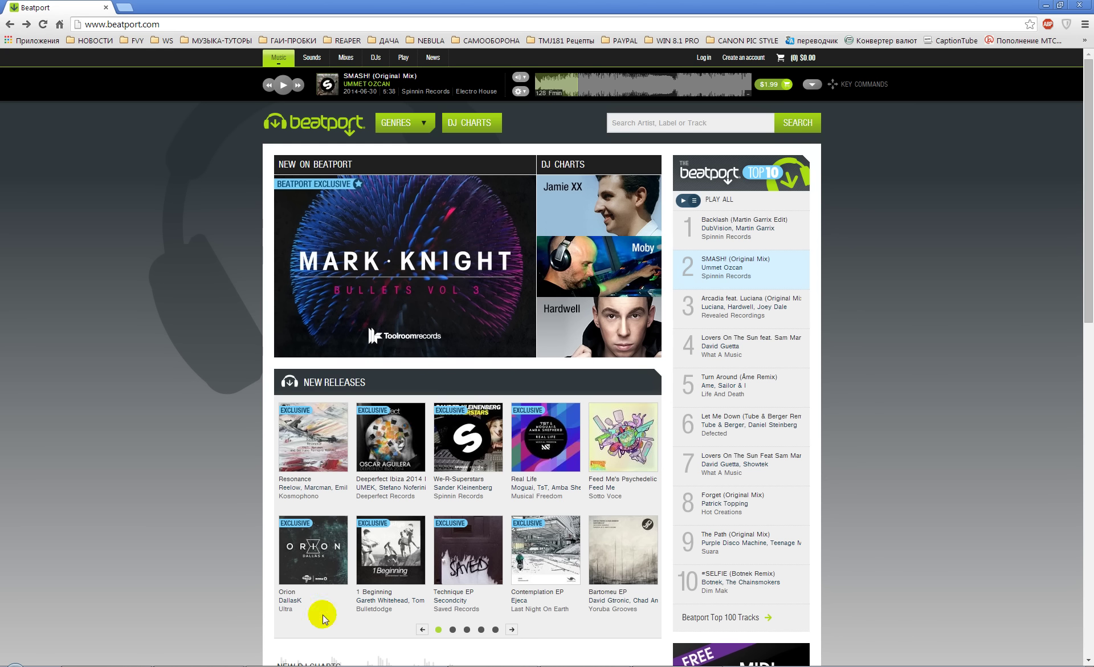
pyautogui.press('space')
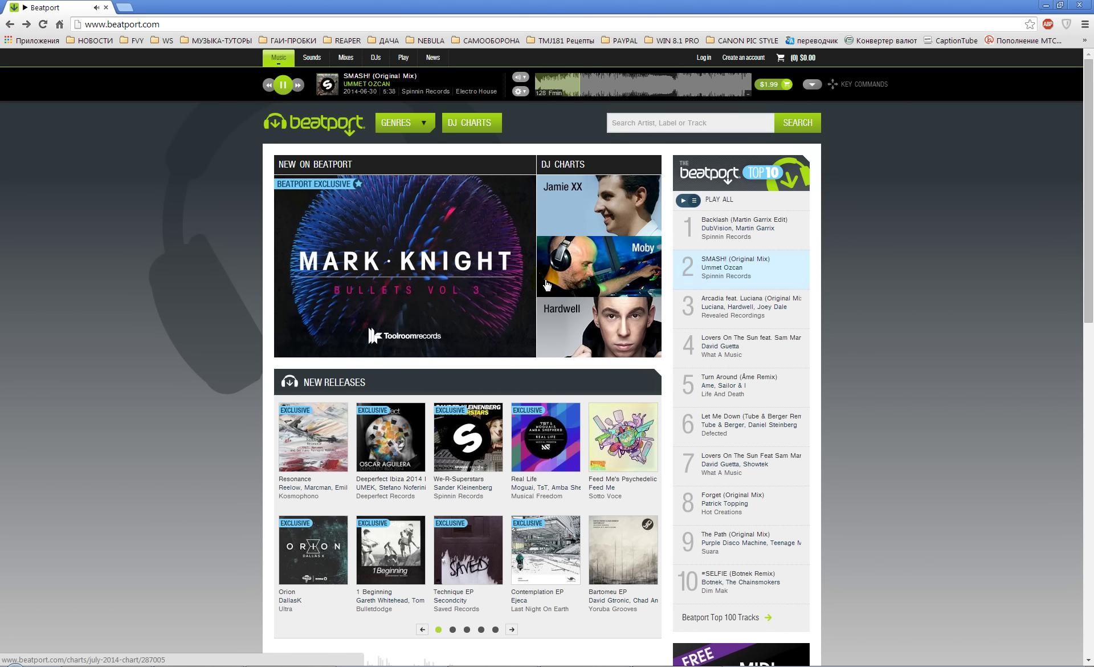
pyautogui.press('space')
pyautogui.hotkey('alt', 'Tab')
pyautogui.press('space')
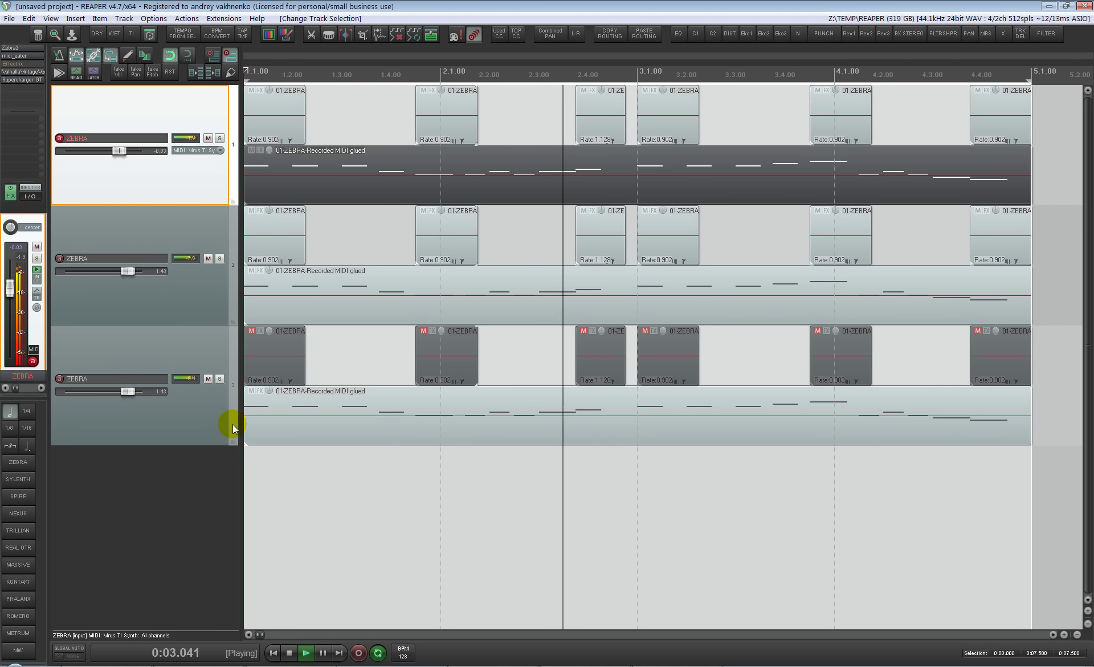
# Stop playback and load the NX claps crowd track template from the DRUMS folder below the third ZEBRA track.
pyautogui.click(204, 423)
pyautogui.press('space')
pyautogui.hotkey('ctrl', 'shift', 't')
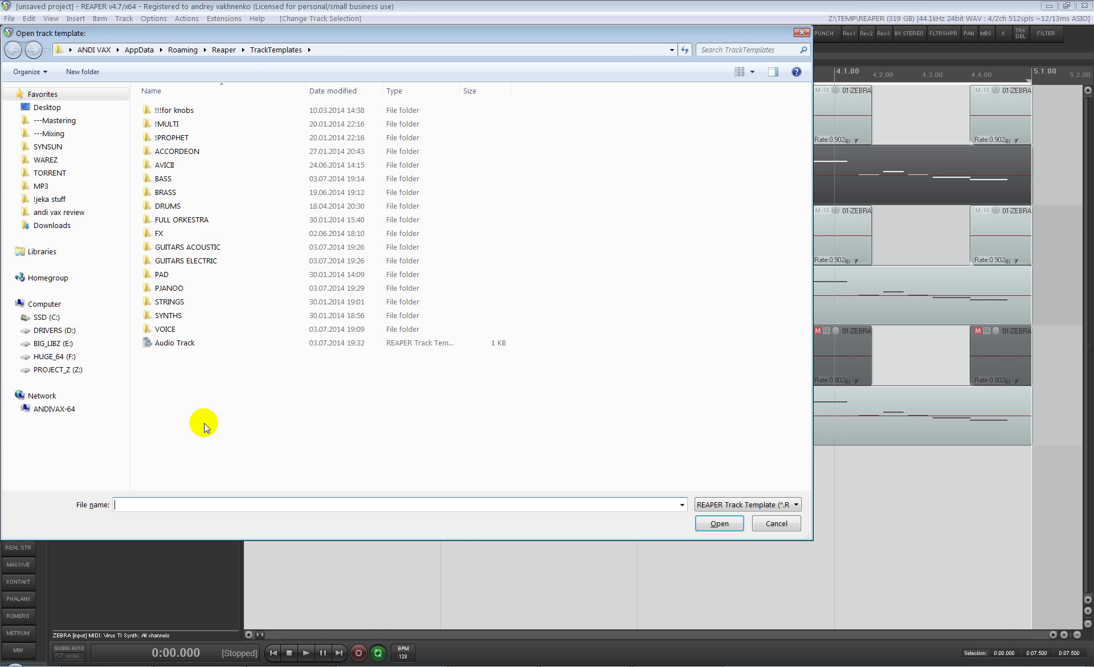
pyautogui.doubleClick(205, 206)
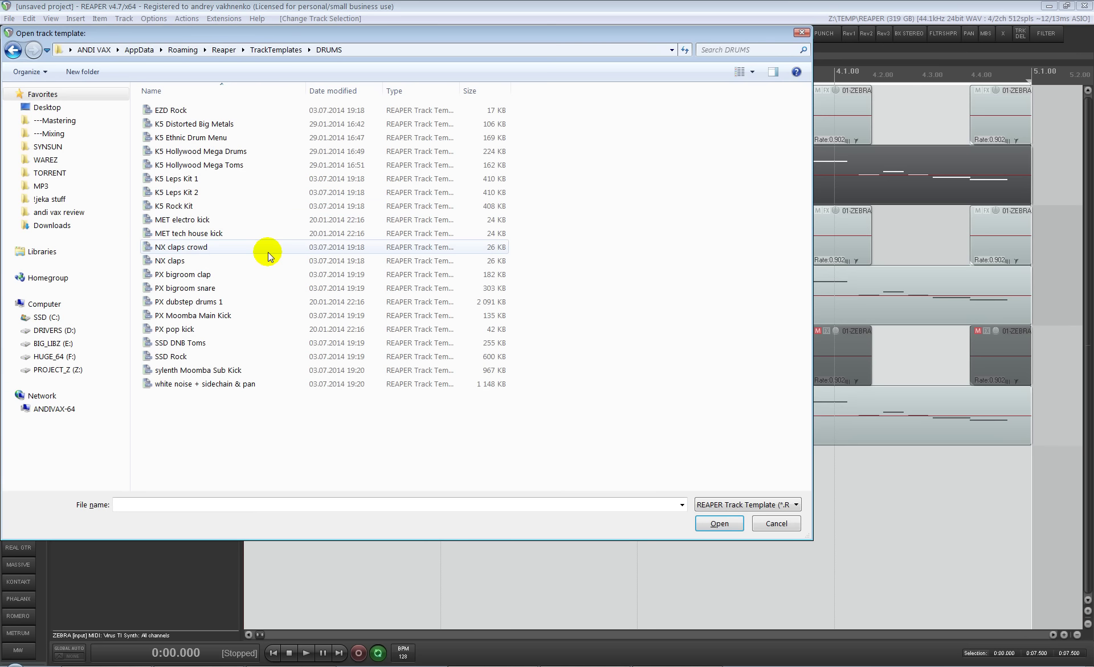
pyautogui.click(220, 247)
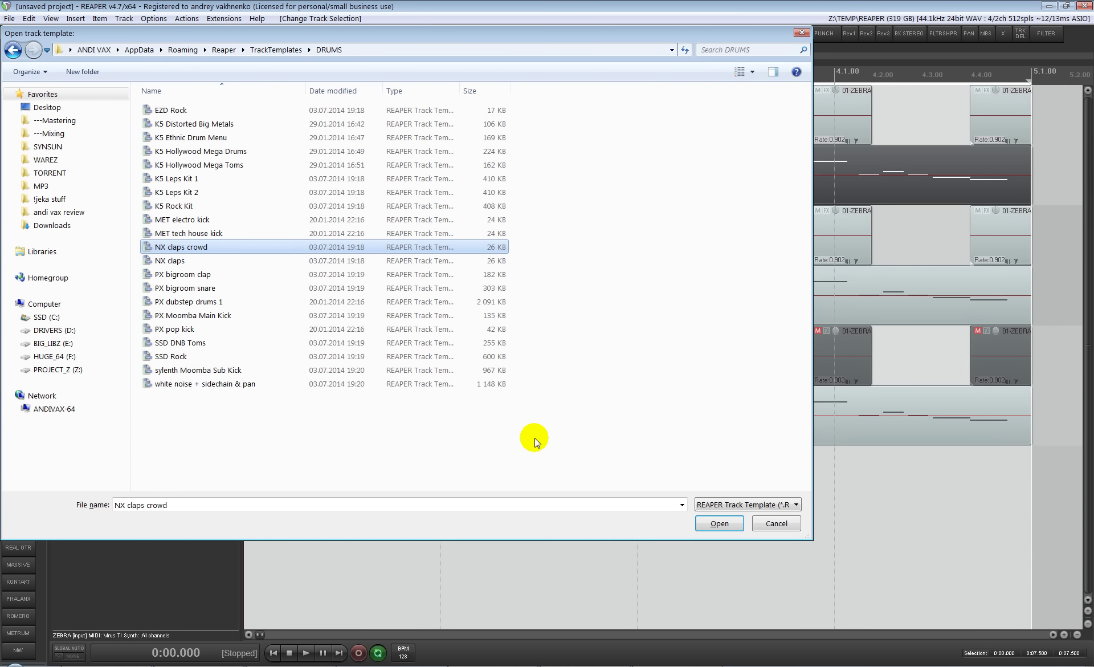
pyautogui.press('Return')
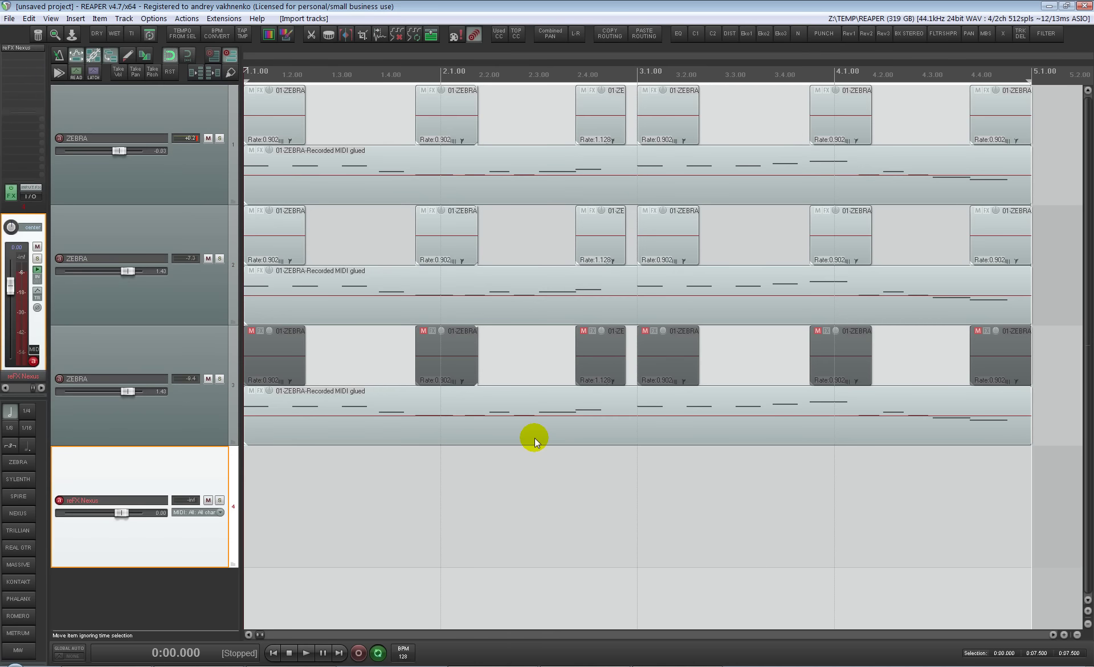
# Create a four-bar MIDI item on the reFX Nexus track and draw one sustained low note across its full length.
pyautogui.moveTo(306, 471)
pyautogui.mouseDown()
pyautogui.moveTo(275, 471)
pyautogui.moveTo(762, 498)
pyautogui.moveTo(934, 489)
pyautogui.mouseUp()
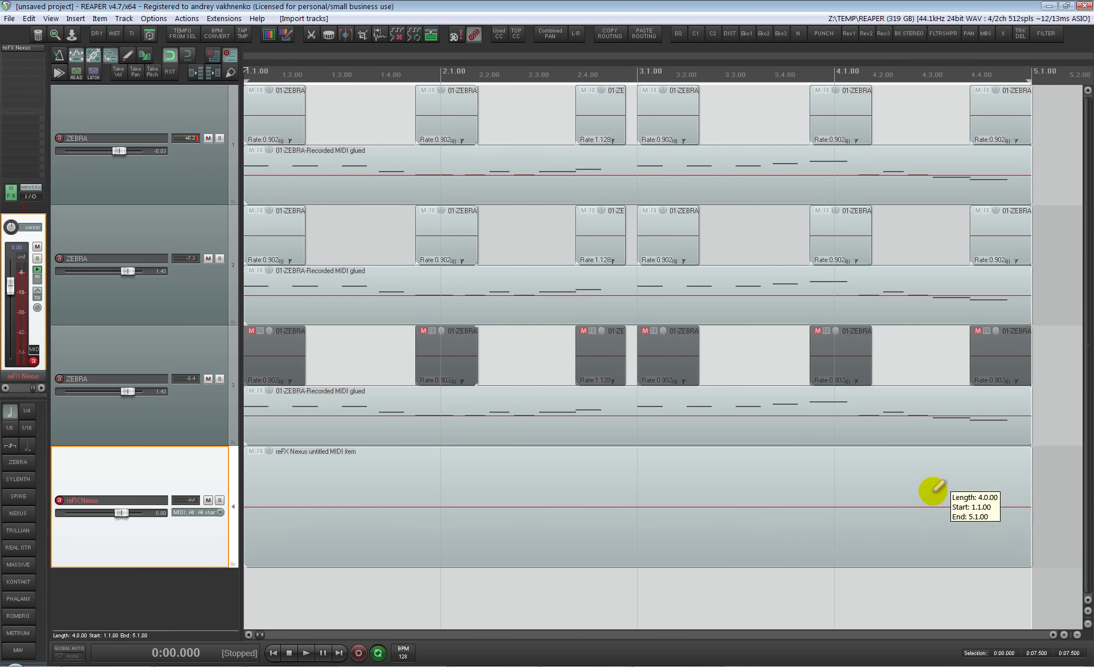
pyautogui.doubleClick(969, 490)
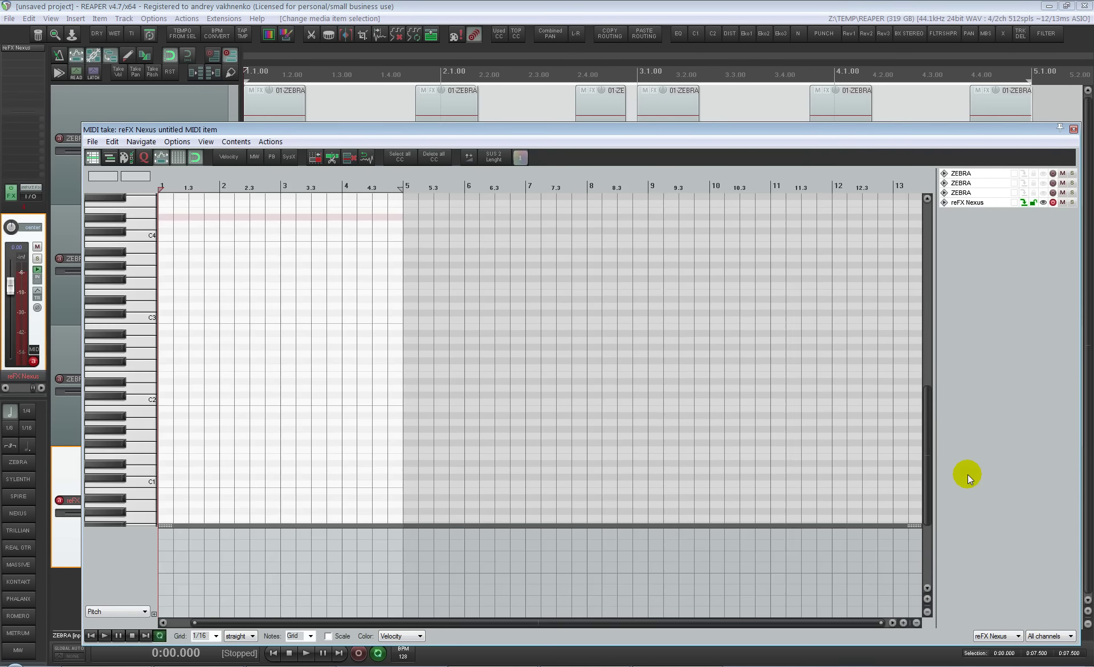
pyautogui.moveTo(196, 389); pyautogui.dragTo(883, 386)
pyautogui.press('Escape')
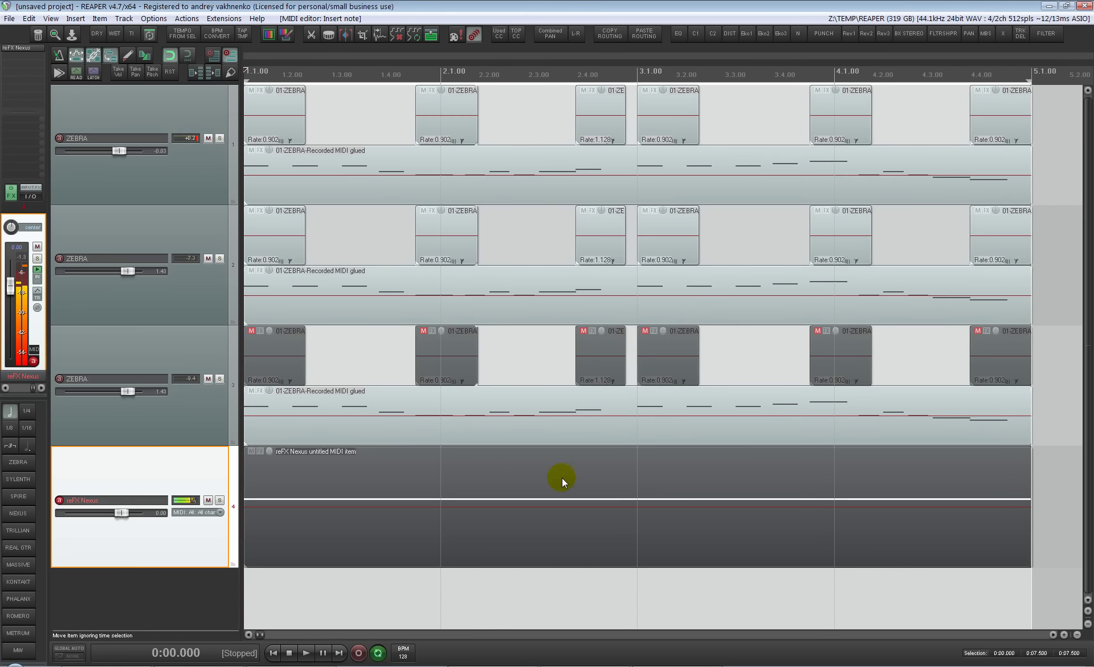
# Split the reFX Nexus item at bar 2, delete the remainder, and loop the one-bar item out to bar 5.
pyautogui.keyDown('alt'); pyautogui.click(436, 499); pyautogui.keyUp('alt')
pyautogui.click(477, 499)
pyautogui.press('Delete')
pyautogui.click(420, 498)
pyautogui.press('l')
pyautogui.moveTo(438, 498); pyautogui.dragTo(1026, 495)
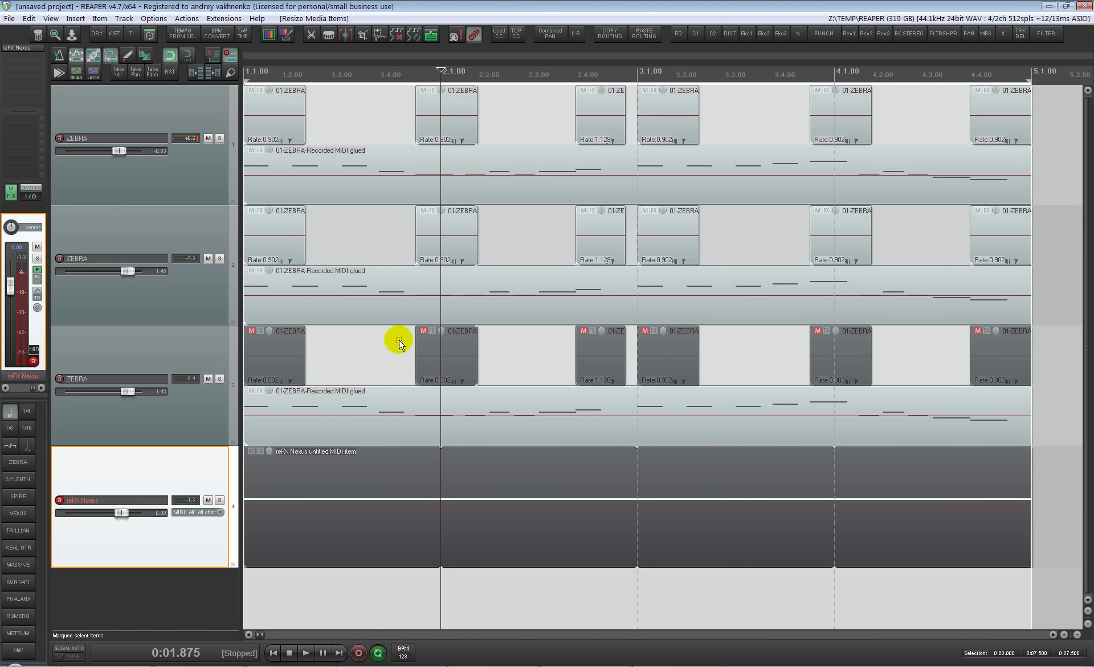
# Disable layer 1 of Nexus's FX Clapping Crowd preset, raise the Amp Modifier spike to 53 during playback, and close the plugin.
pyautogui.click(21, 48)
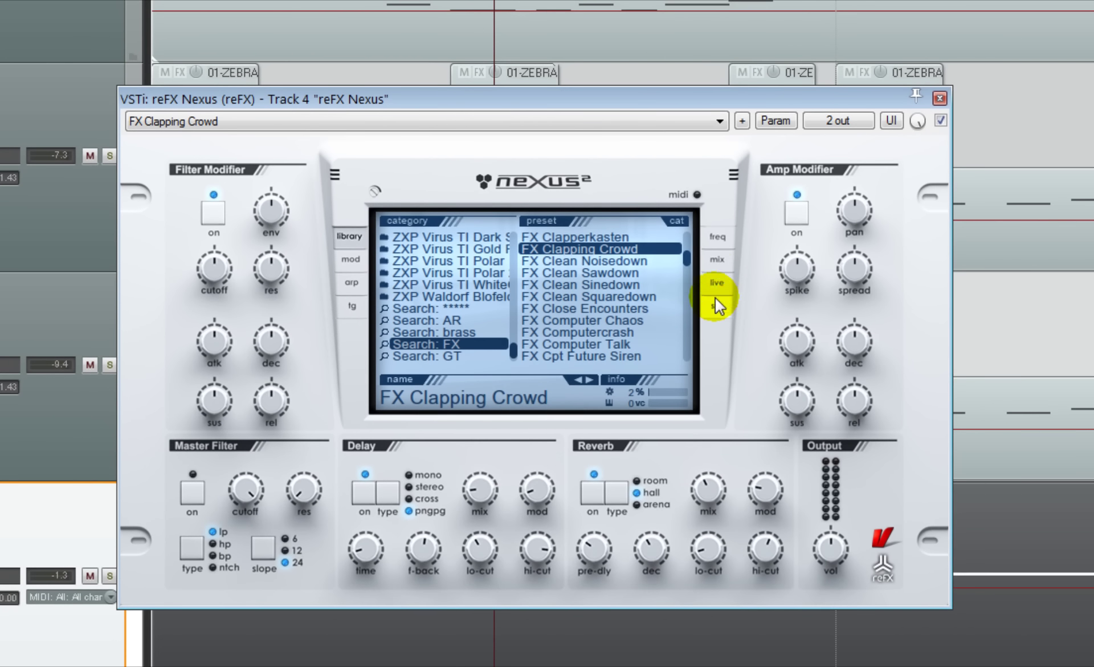
pyautogui.click(716, 260)
pyautogui.click(541, 238)
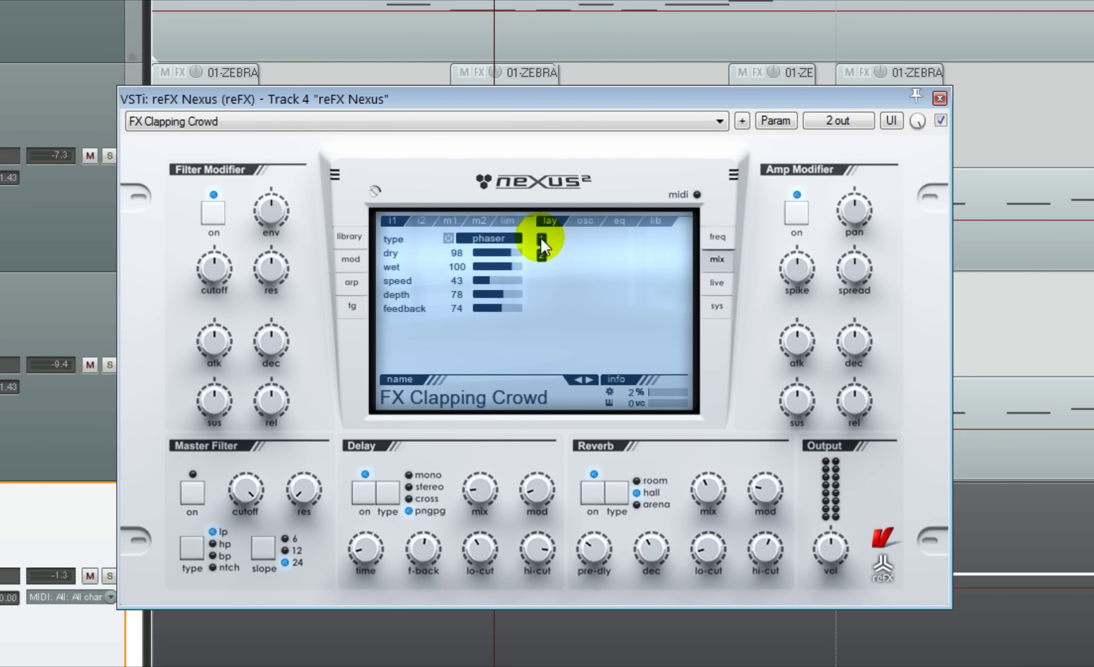
pyautogui.press('space')
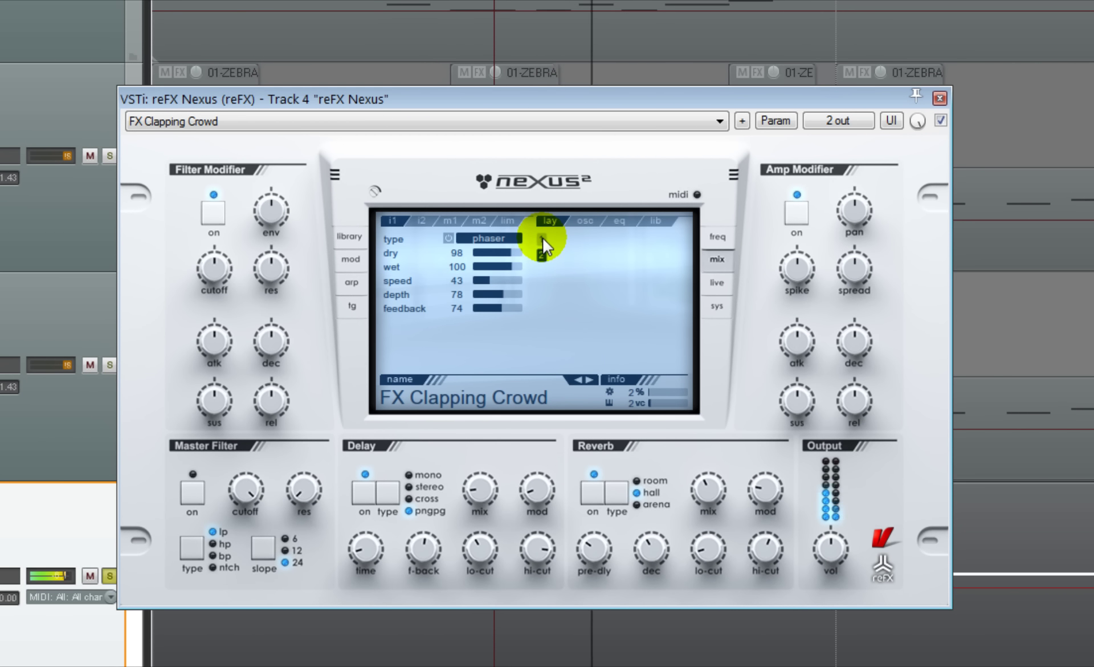
pyautogui.moveTo(820, 280); pyautogui.dragTo(800, 331)
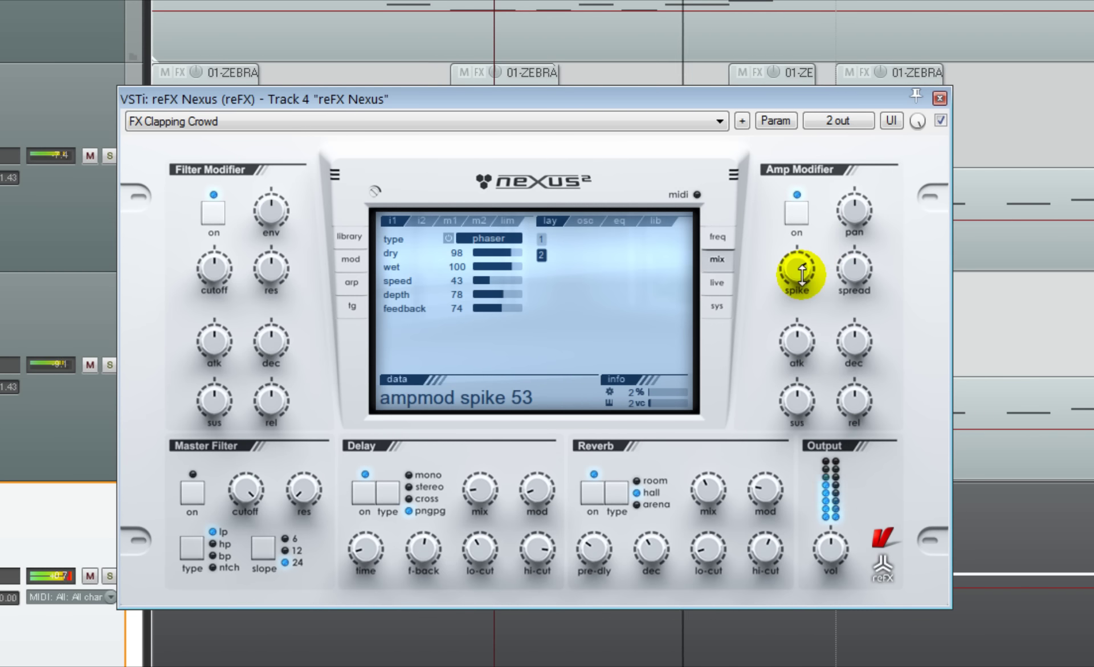
pyautogui.press('Escape')
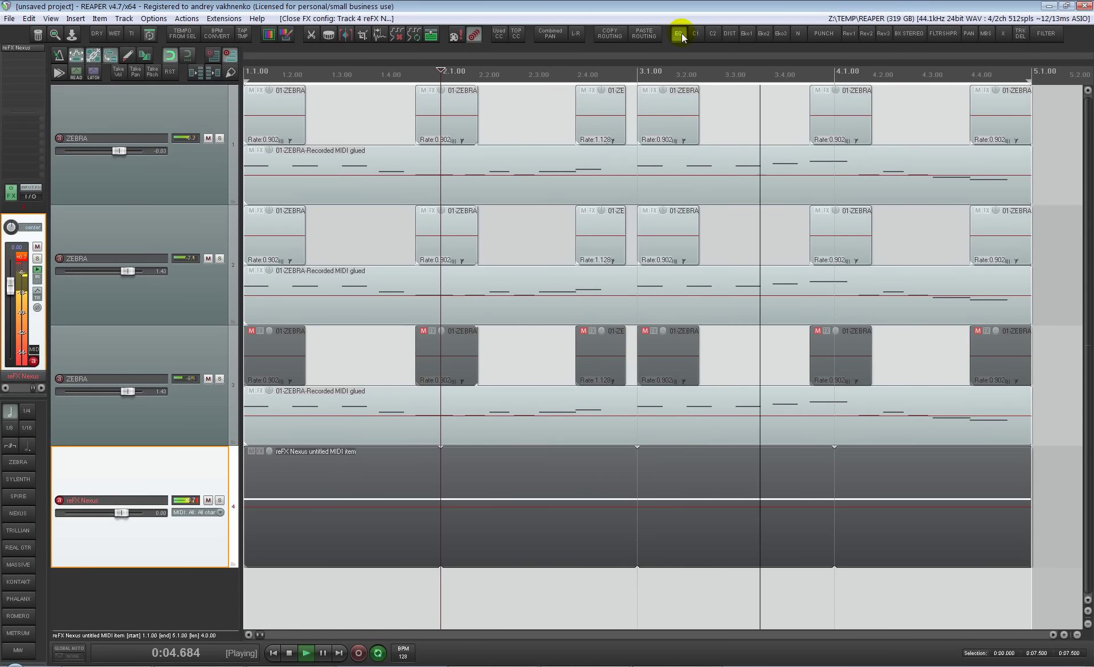
# Add EQuick to the reFX Nexus track, raise the low-cut frequency and boost the high frequencies, and close the EQ.
pyautogui.click(680, 34)
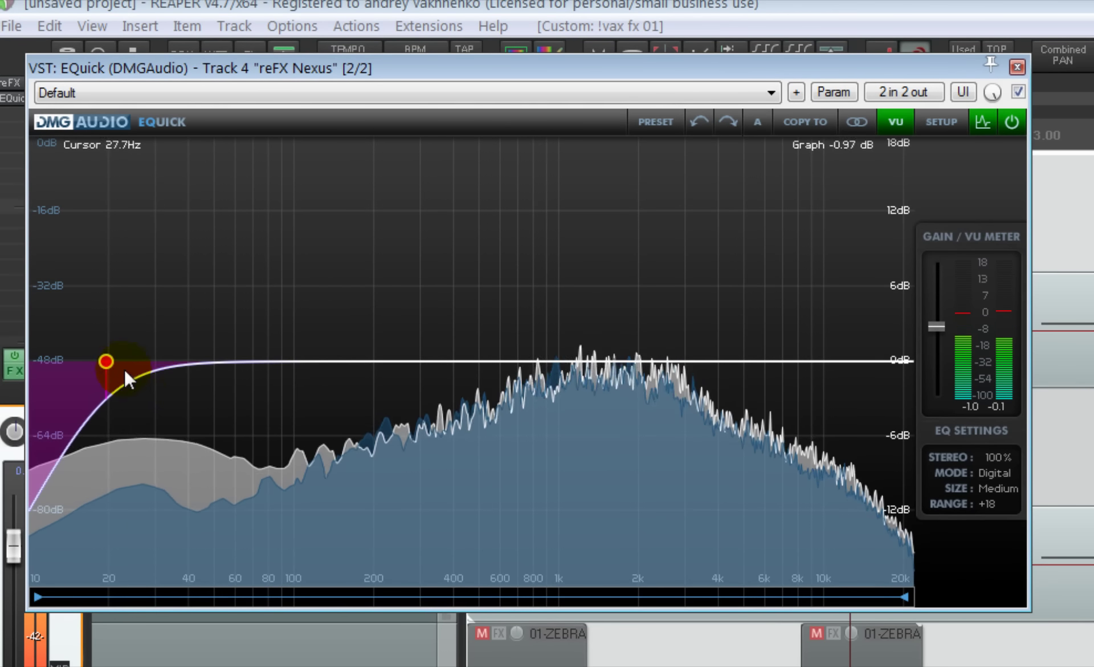
pyautogui.moveTo(124, 368); pyautogui.dragTo(329, 365)
pyautogui.moveTo(570, 357); pyautogui.dragTo(847, 323)
pyautogui.press('Escape')
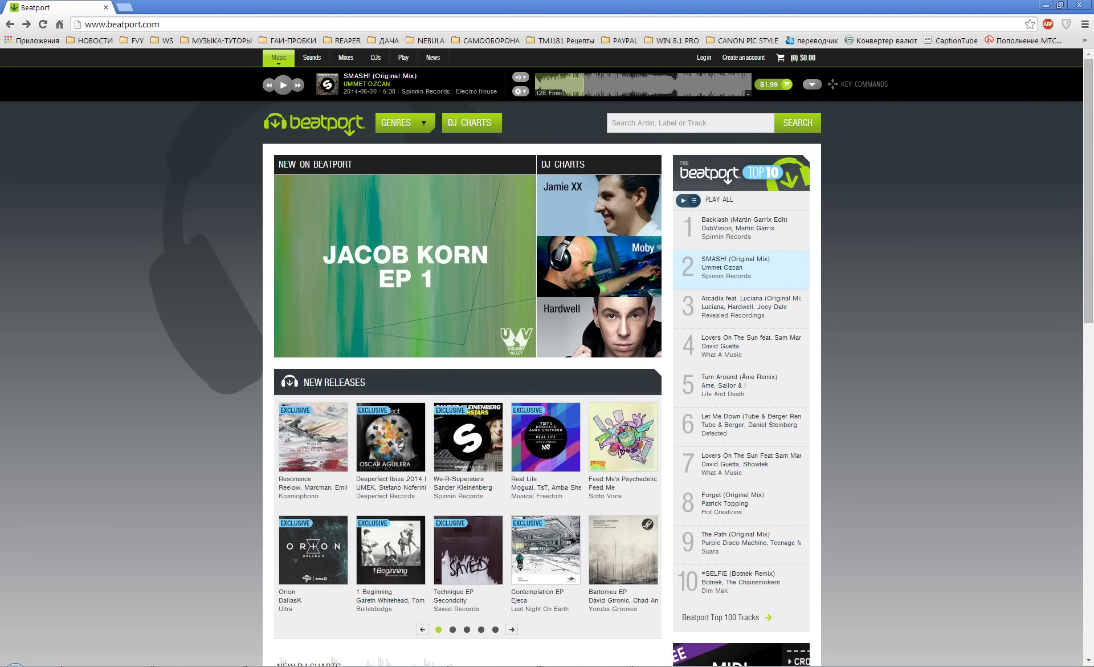
# Play SMASH! on Beatport once more to compare the claps, then return to REAPER and start playback.
pyautogui.press('space')
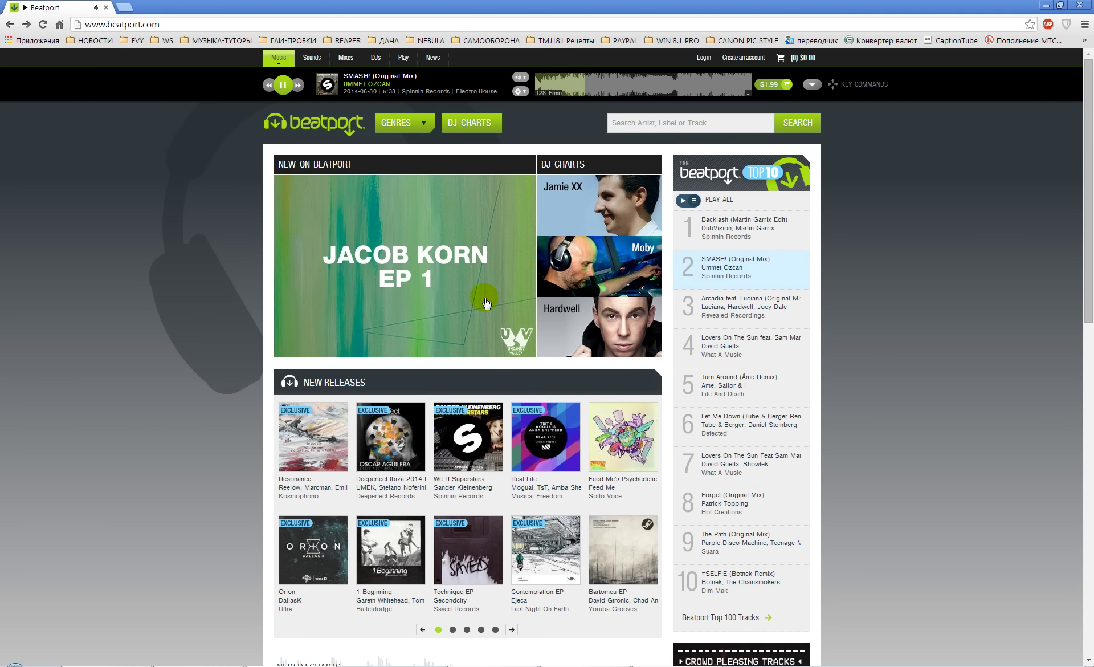
pyautogui.press('space')
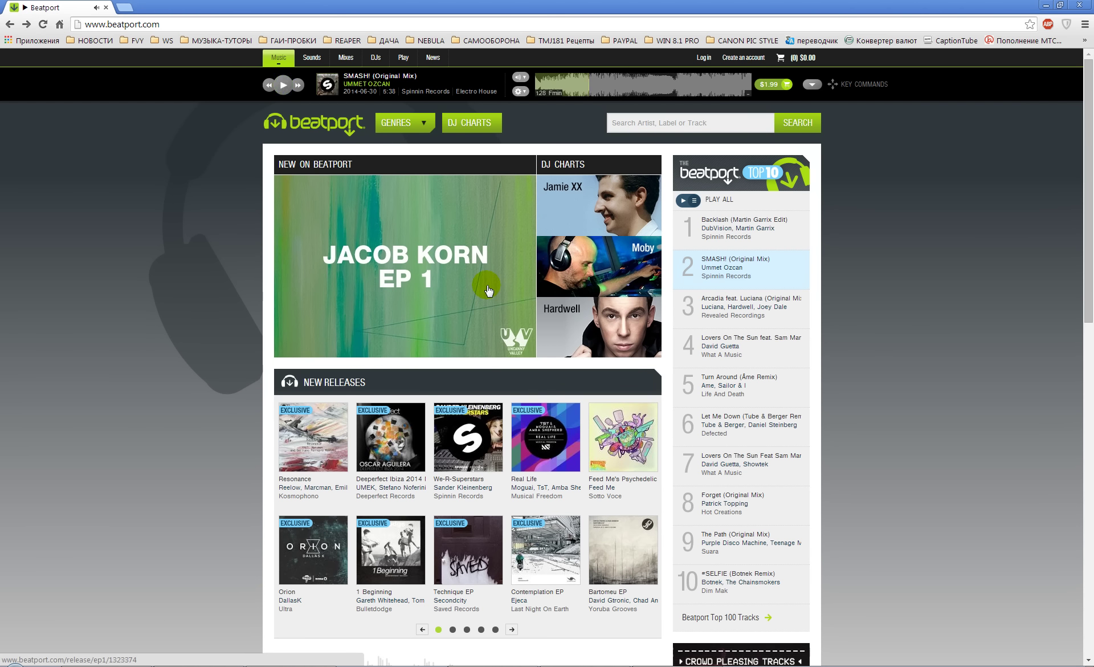
pyautogui.hotkey('alt', 'Tab')
pyautogui.press('space')
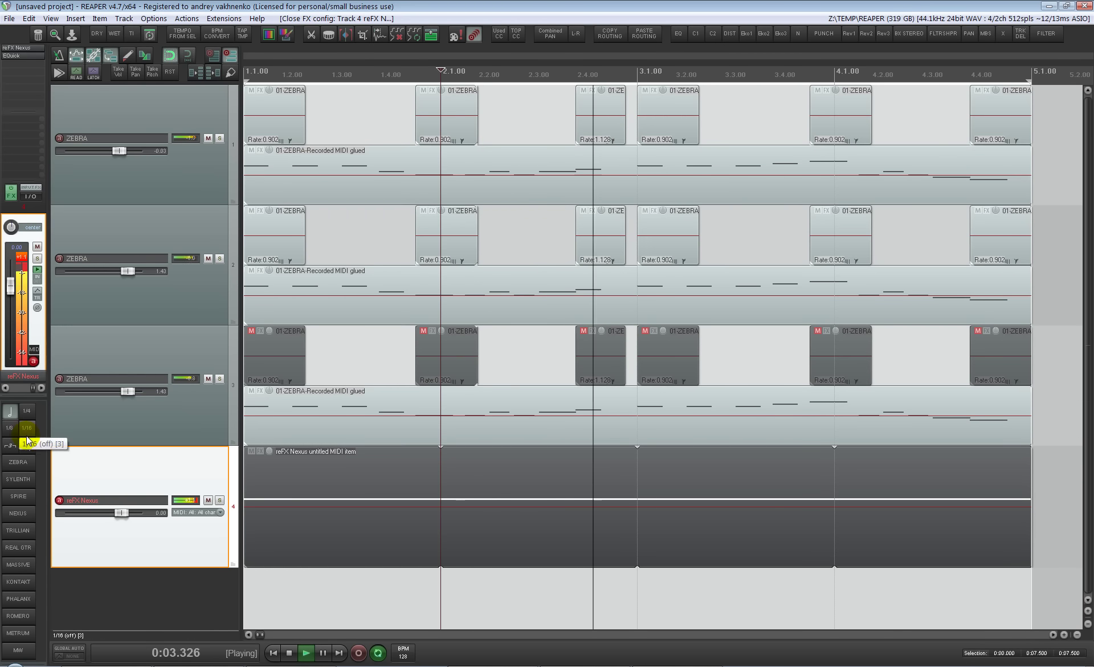
# Lower the reFX Nexus track's volume to -0.67 and reduce the Nexus Amp Modifier spike to 30.
pyautogui.moveTo(120, 514); pyautogui.dragTo(112, 514)
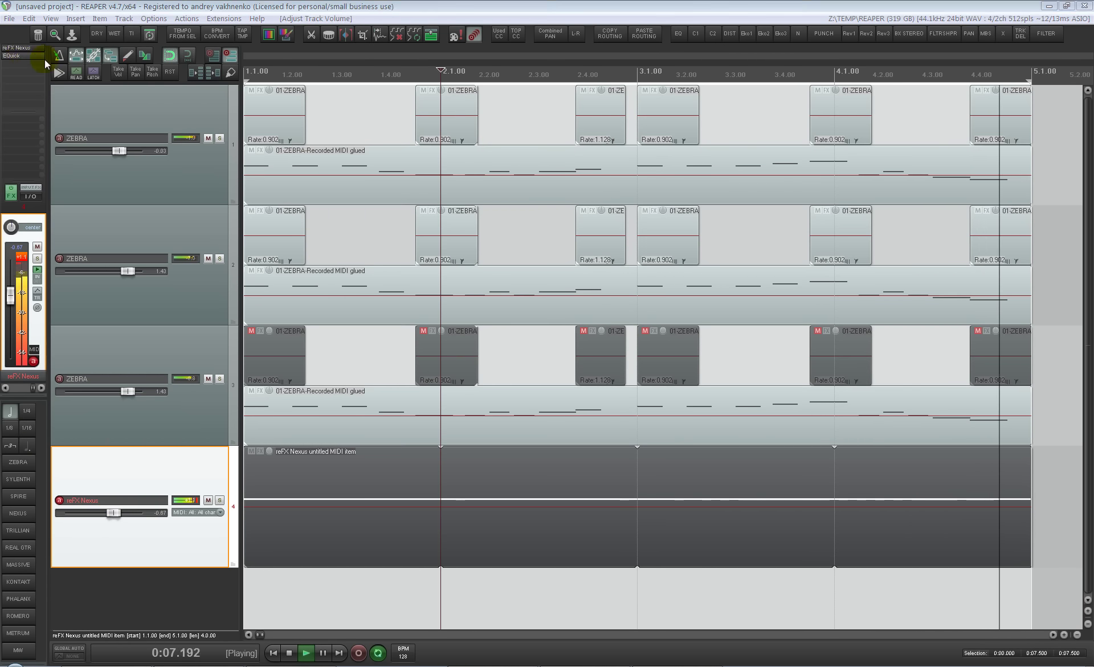
pyautogui.click(20, 49)
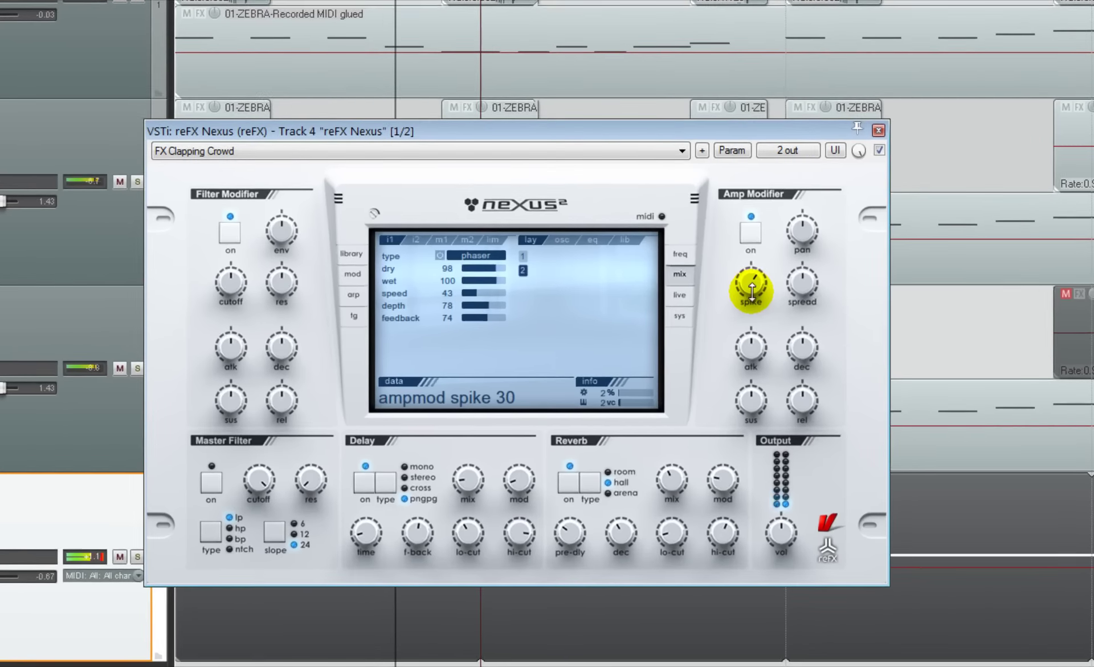
pyautogui.moveTo(752, 291); pyautogui.dragTo(854, 270)
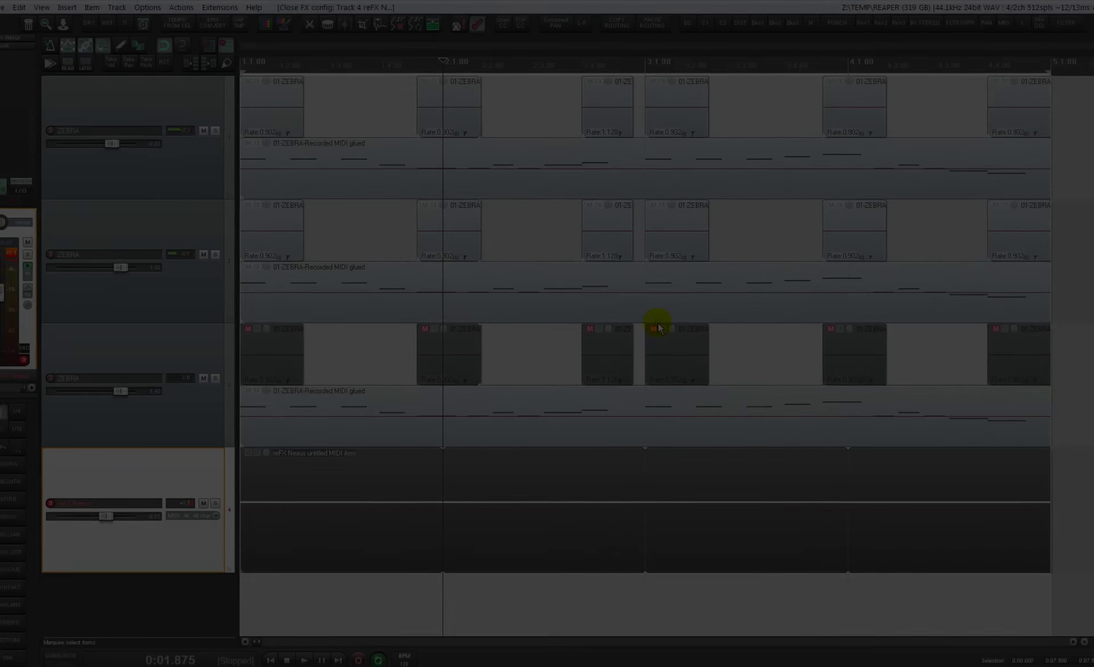